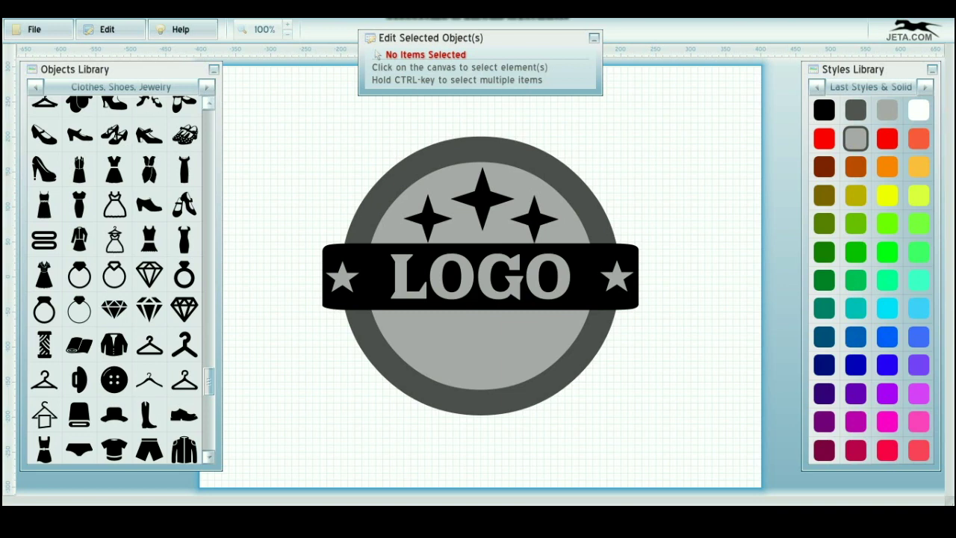
# - Switch the Objects Library to Basic Shapes and start a new blank 800×600 project
pyautogui.click(120, 86)
pyautogui.click(105, 35)
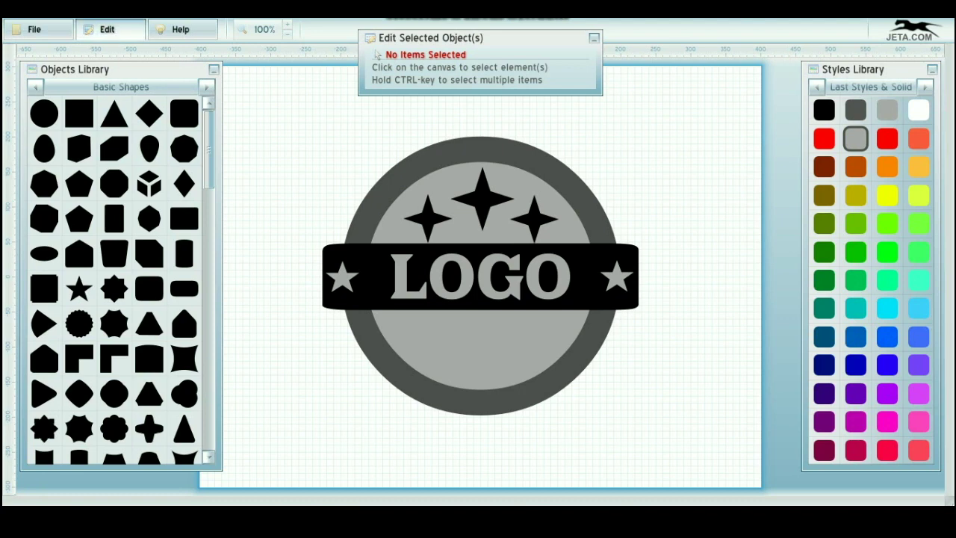
pyautogui.click(35, 30)
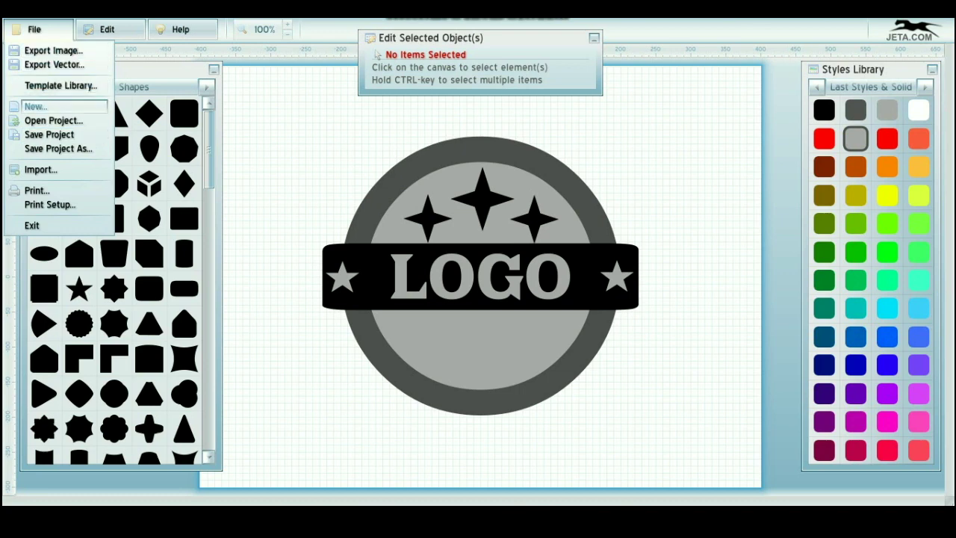
pyautogui.click(38, 106)
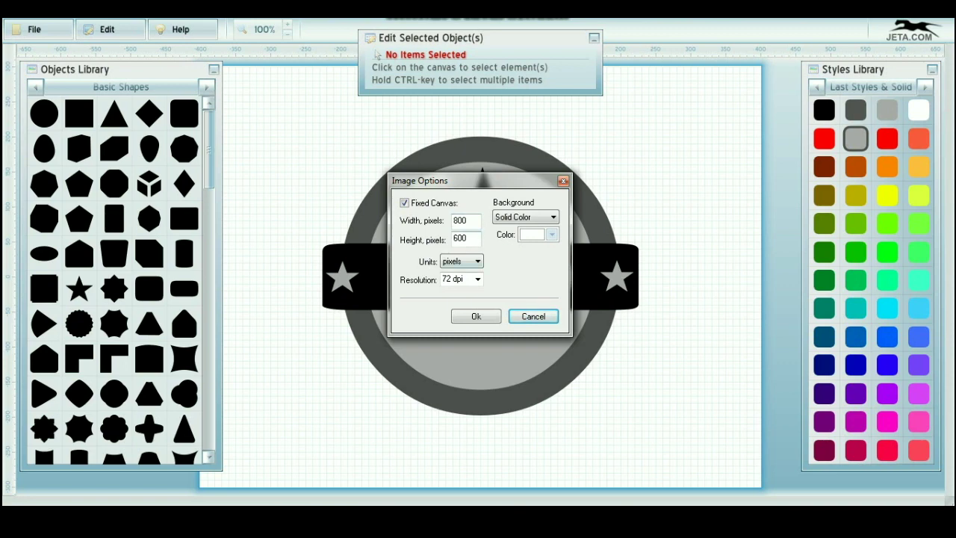
pyautogui.click(476, 315)
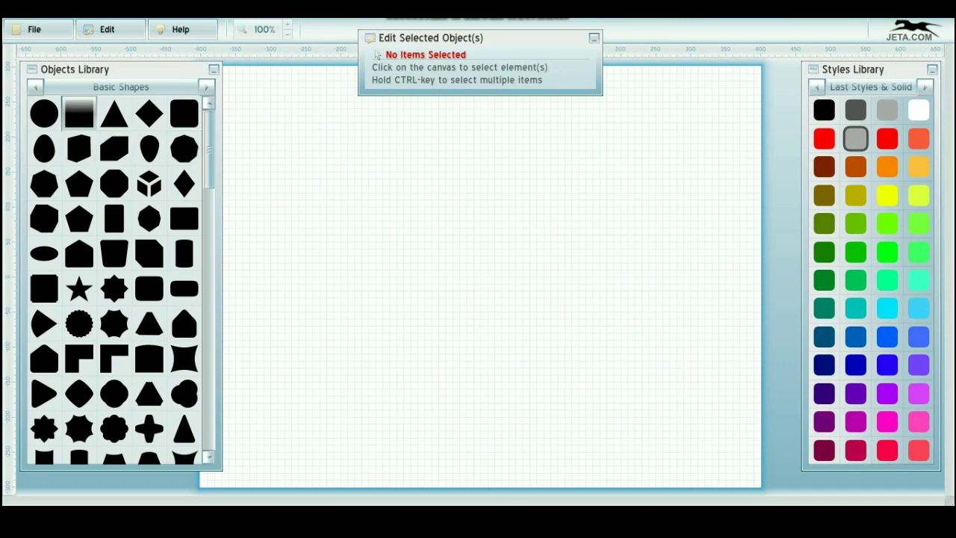
# - Add a circle, scale it to about double size, and fill it dark grey
pyautogui.click(44, 112)
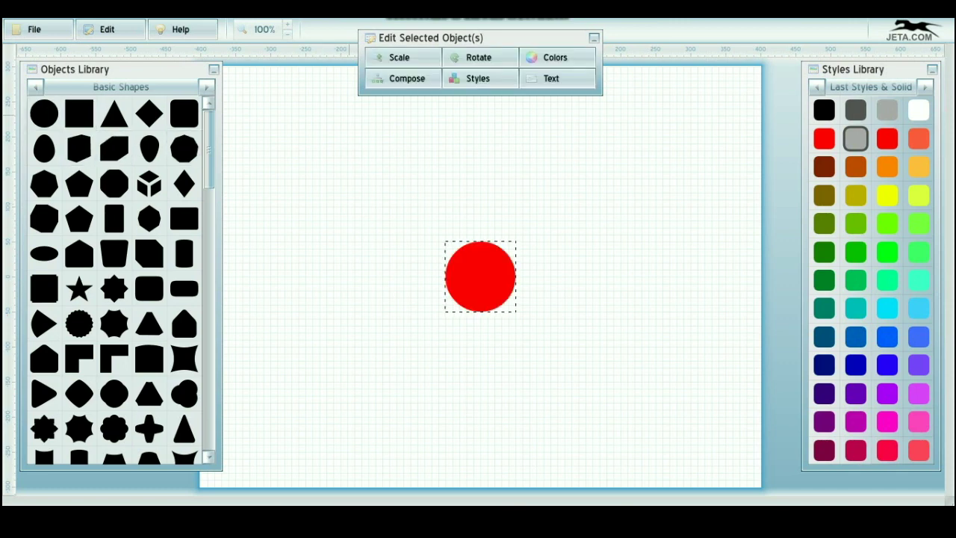
pyautogui.click(398, 58)
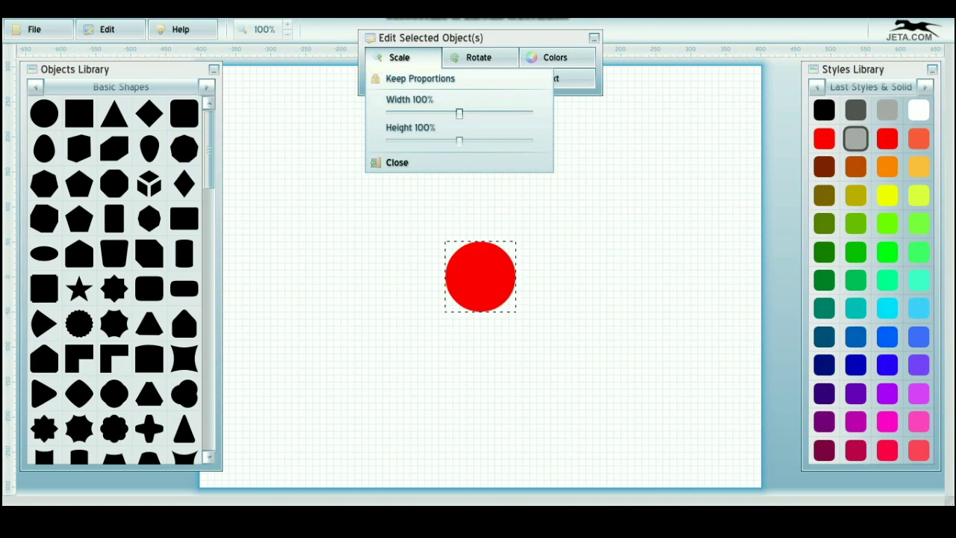
pyautogui.moveTo(460, 113); pyautogui.dragTo(502, 112)
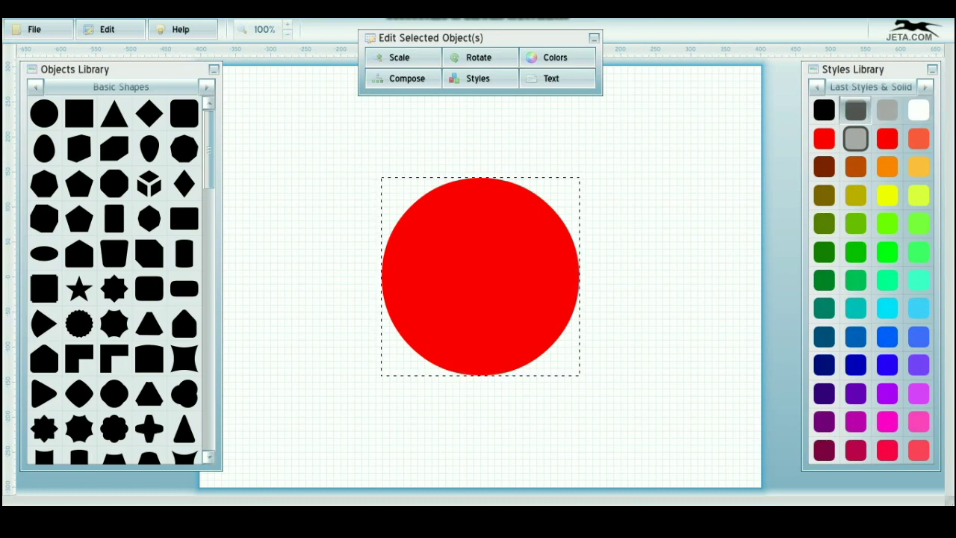
pyautogui.click(856, 110)
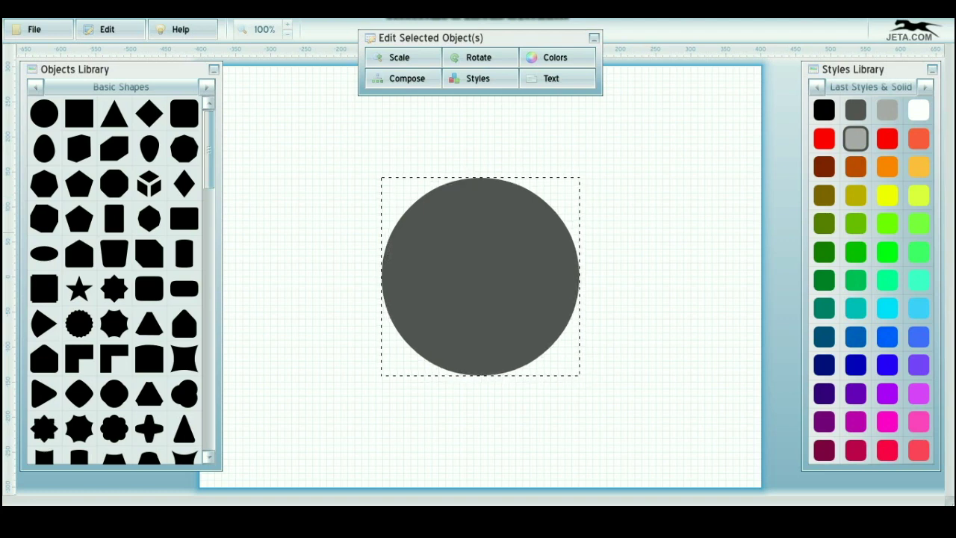
pyautogui.rightClick(525, 233)
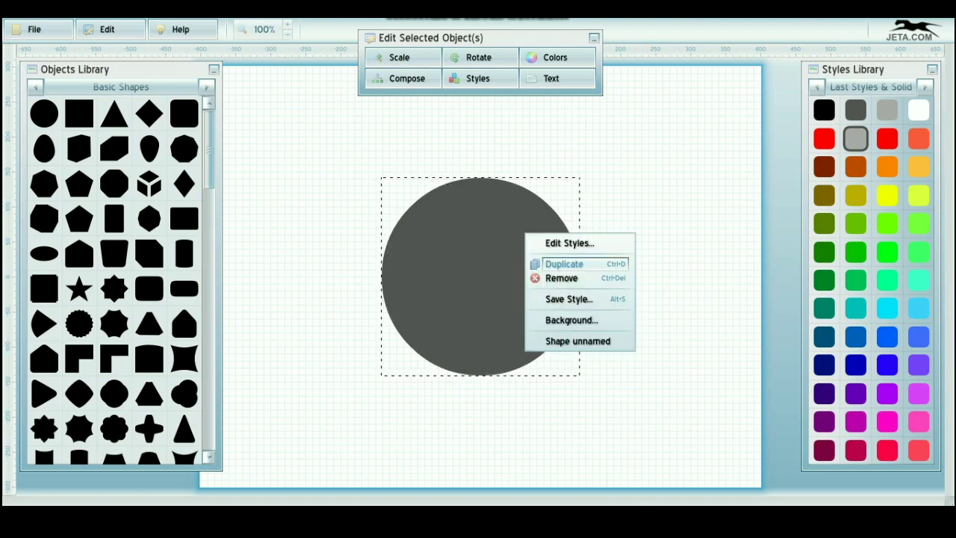
# - Duplicate the dark circle and make the full-size copy light grey over the original
pyautogui.click(564, 264)
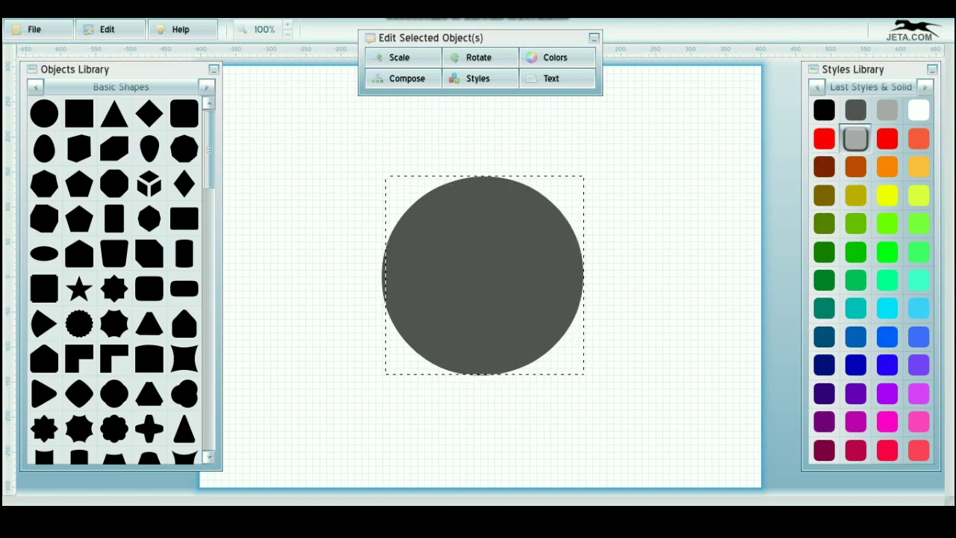
pyautogui.click(887, 110)
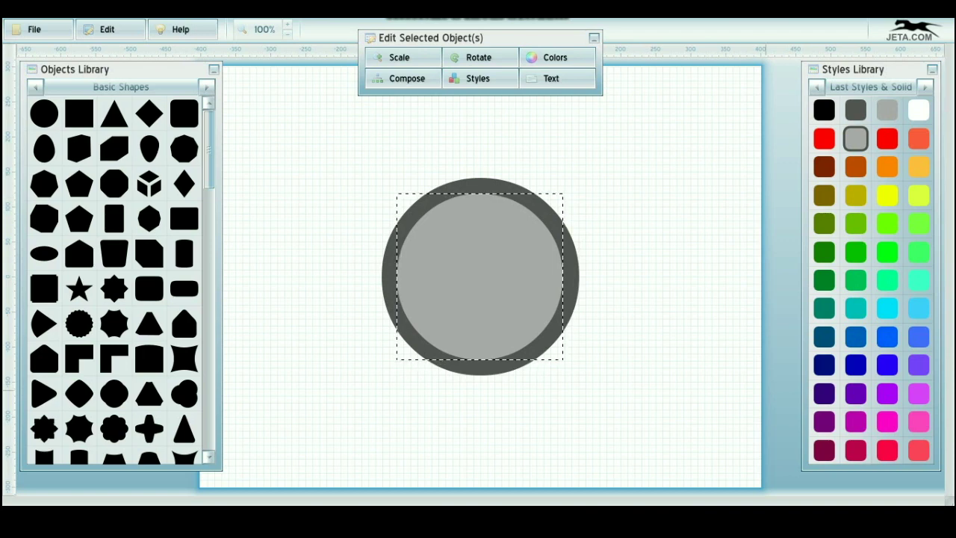
pyautogui.press('Right')
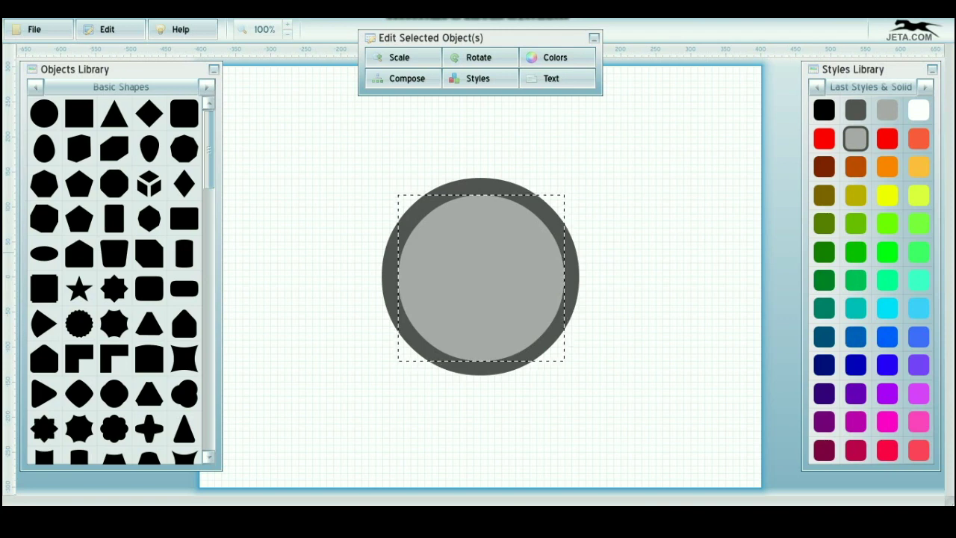
pyautogui.press('+')
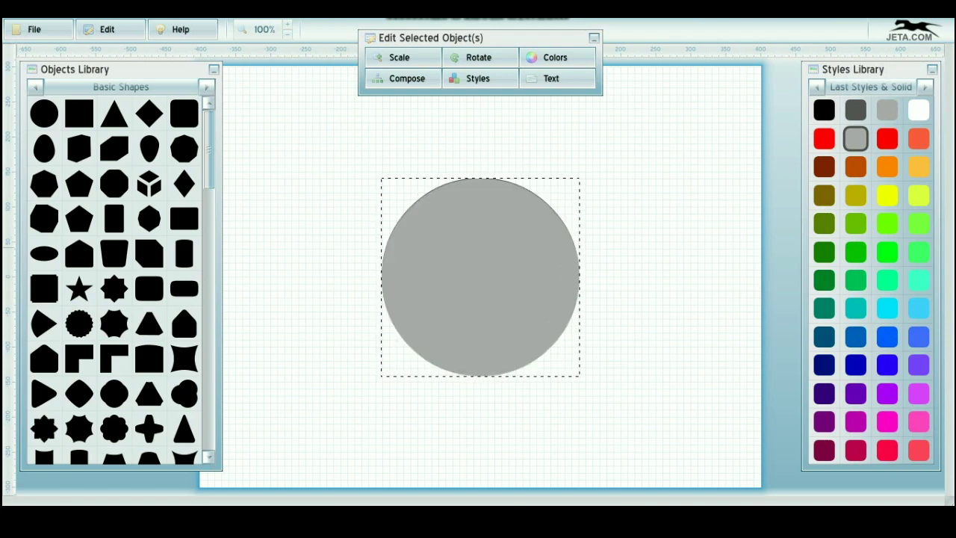
# - Reselect the light-grey circle and try enabling a stroke, then cancel it
pyautogui.press('Escape')
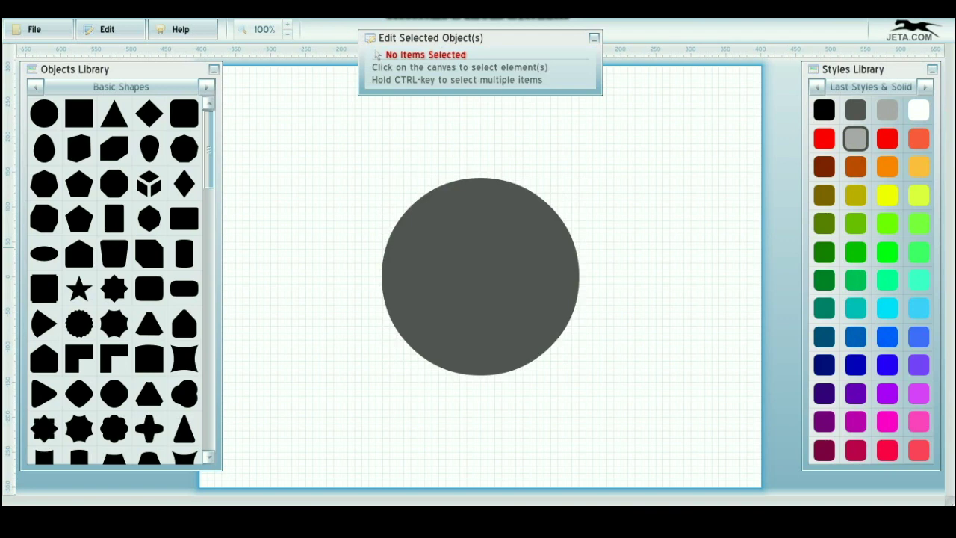
pyautogui.hotkey('ctrl', 'a')
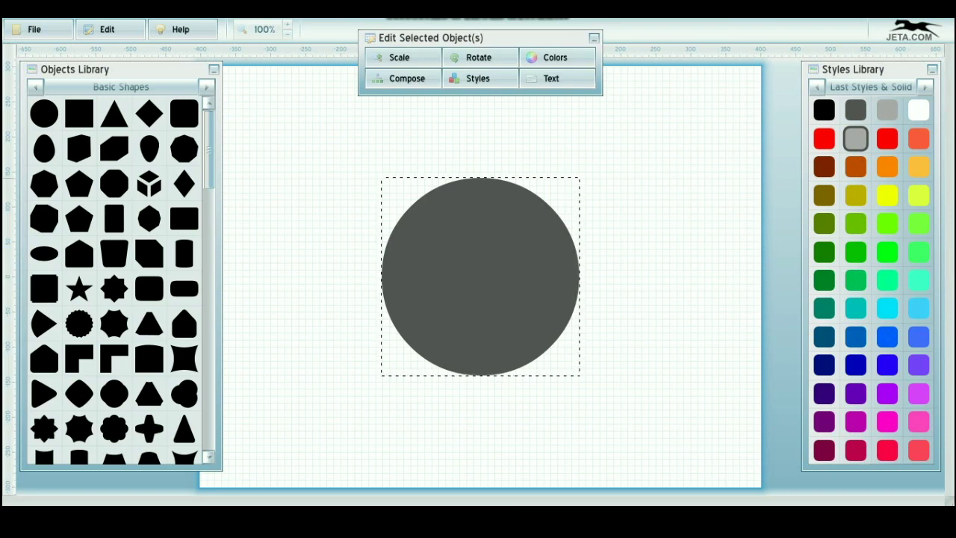
pyautogui.click(478, 77)
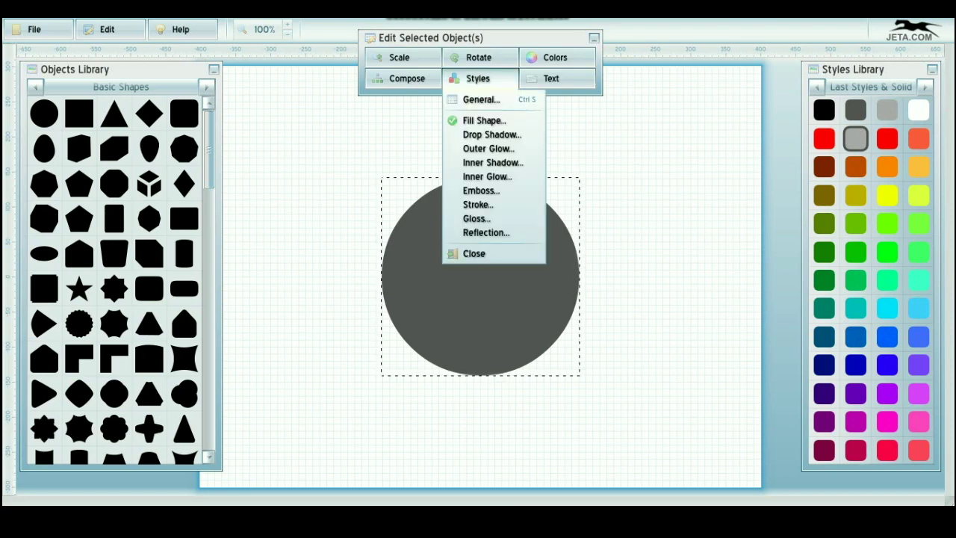
pyautogui.click(478, 204)
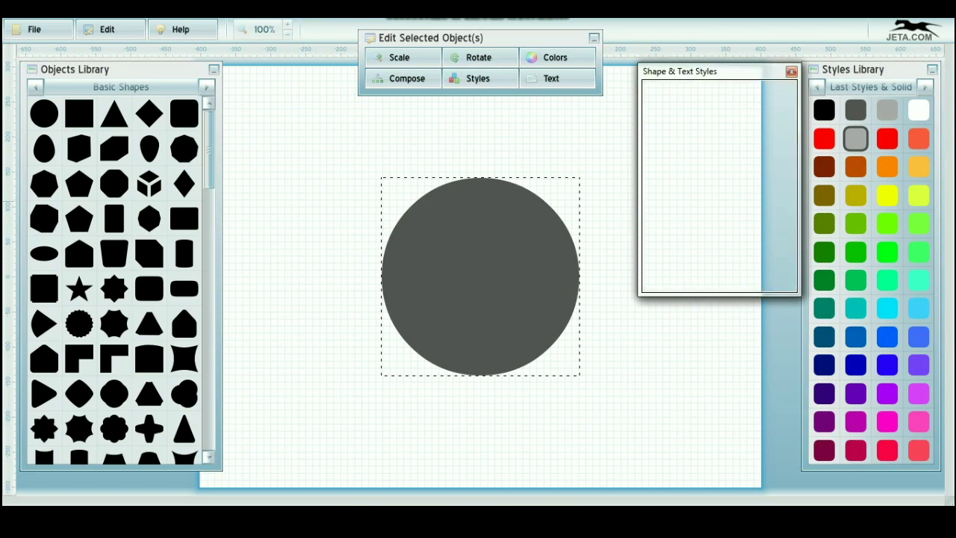
pyautogui.click(661, 119)
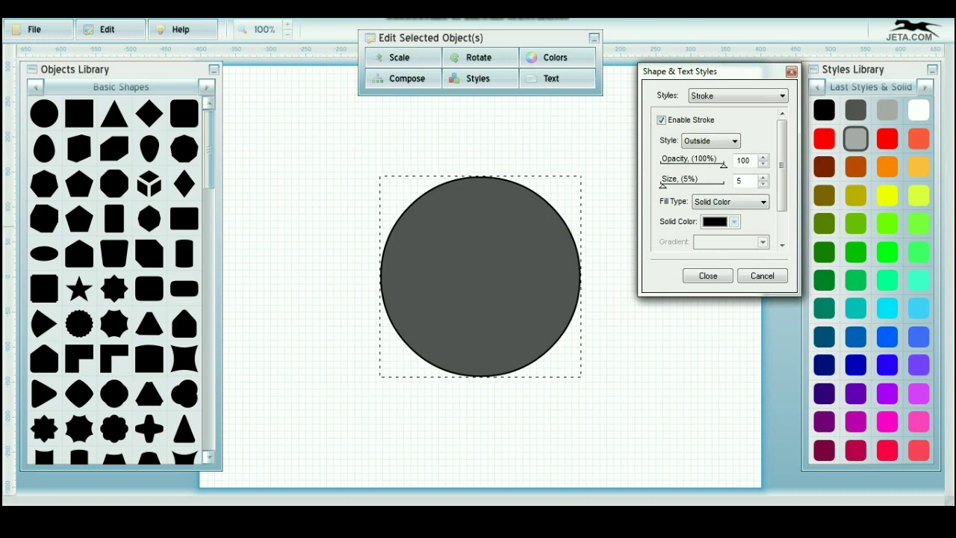
pyautogui.click(707, 275)
pyautogui.click(887, 111)
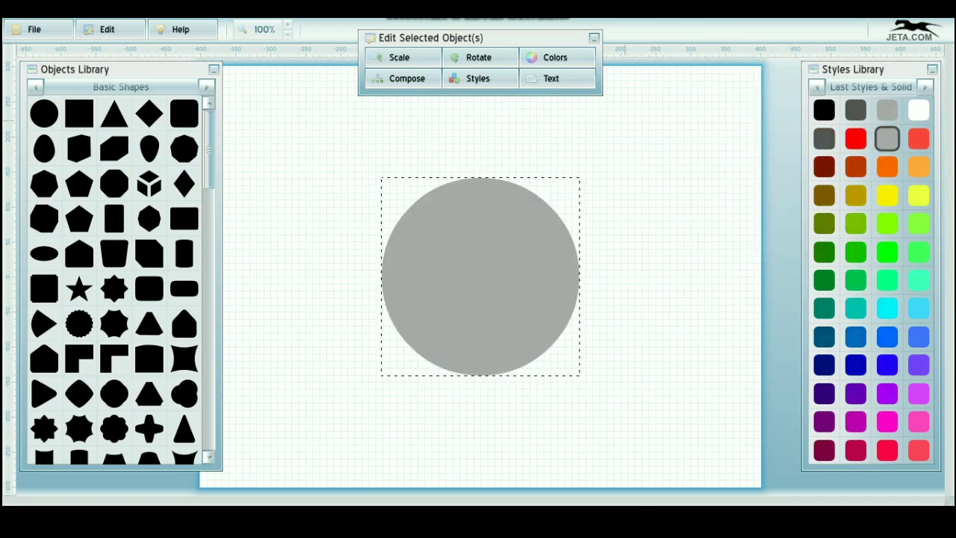
# - Enable the circle's outline stroke with solid colour #404040
pyautogui.click(478, 78)
pyautogui.click(486, 204)
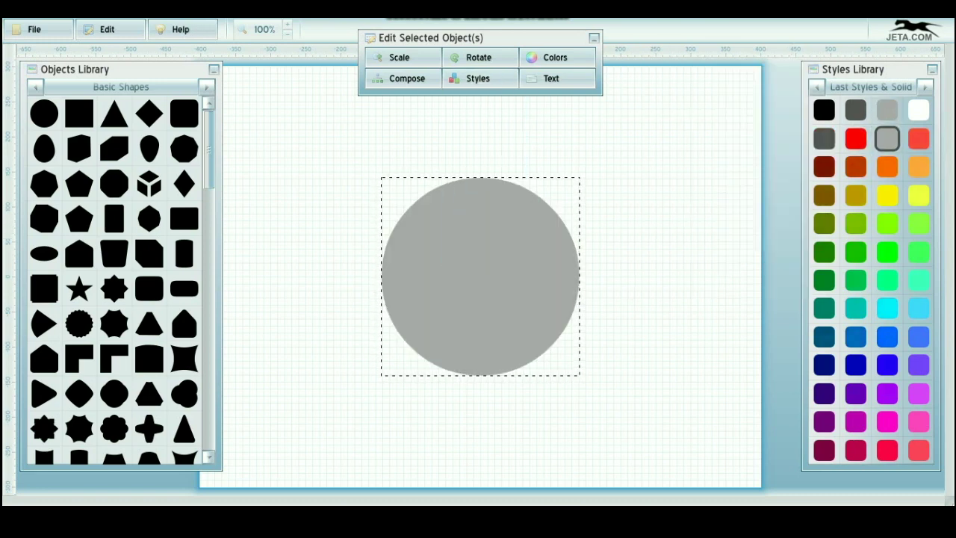
pyautogui.click(661, 119)
pyautogui.click(734, 221)
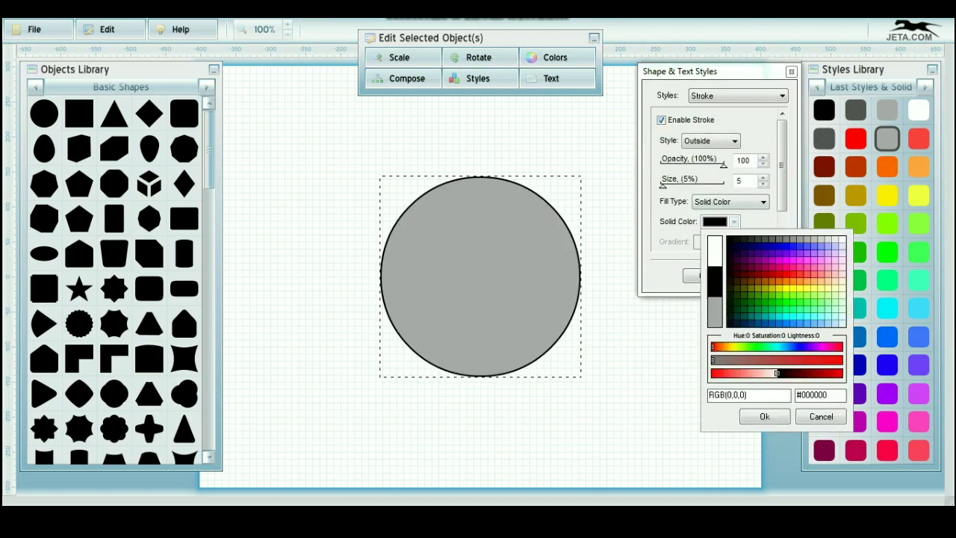
pyautogui.press('Return')
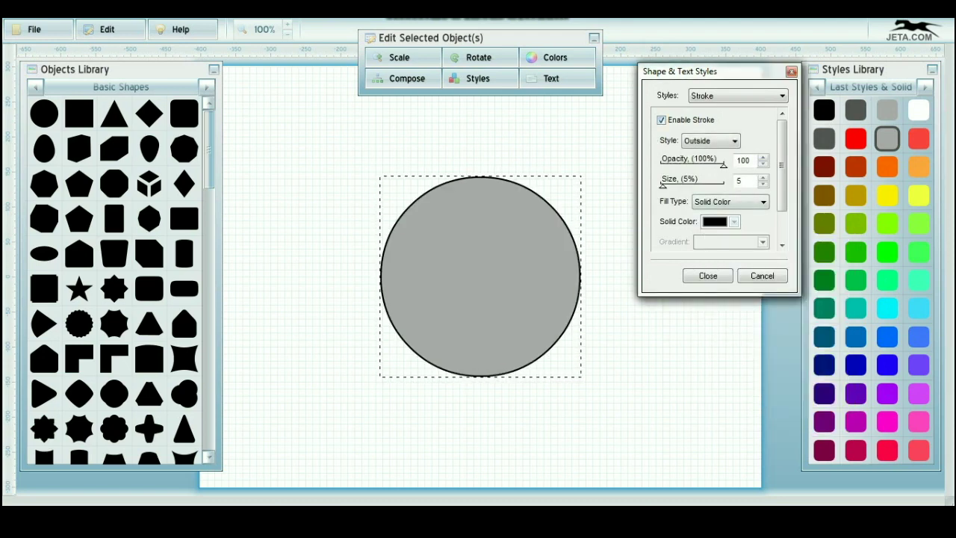
pyautogui.click(734, 221)
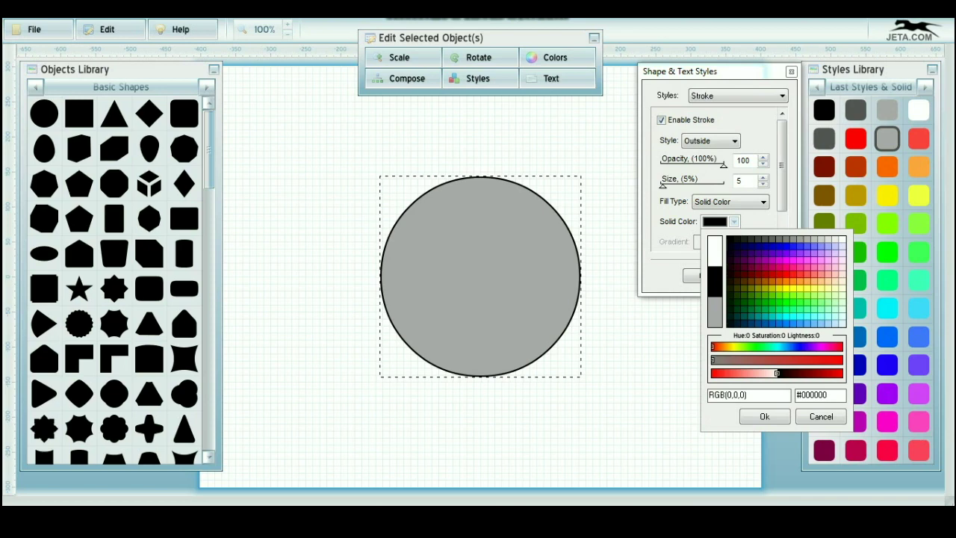
pyautogui.click(817, 373)
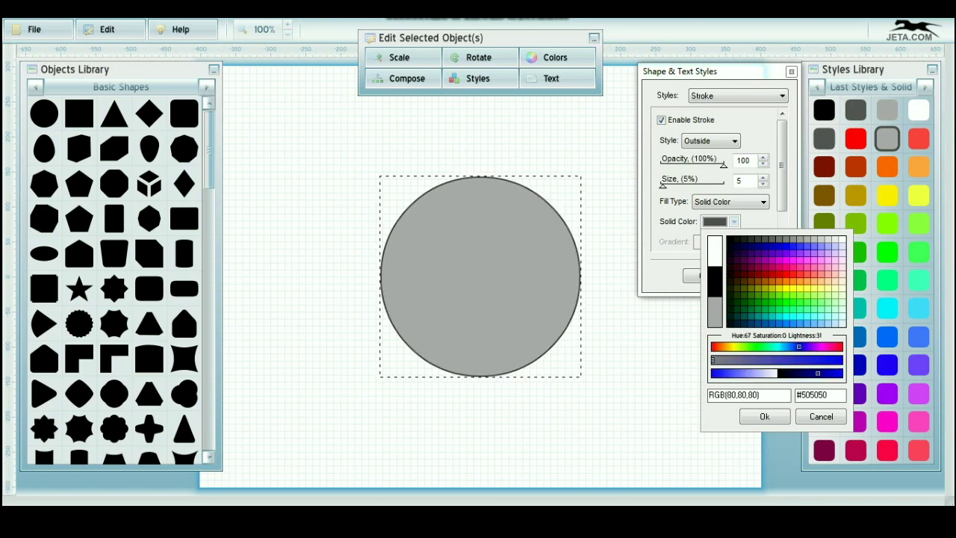
pyautogui.click(801, 372)
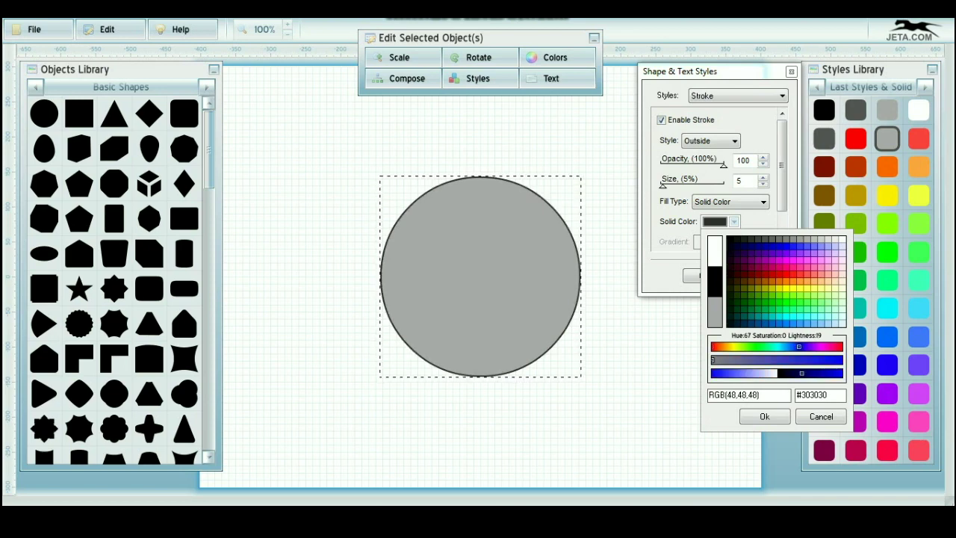
pyautogui.click(809, 373)
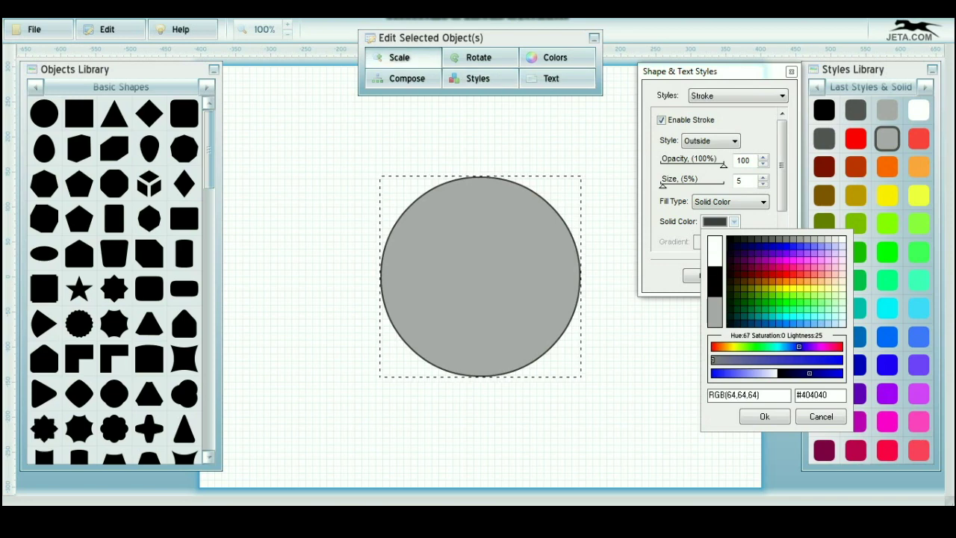
pyautogui.click(764, 416)
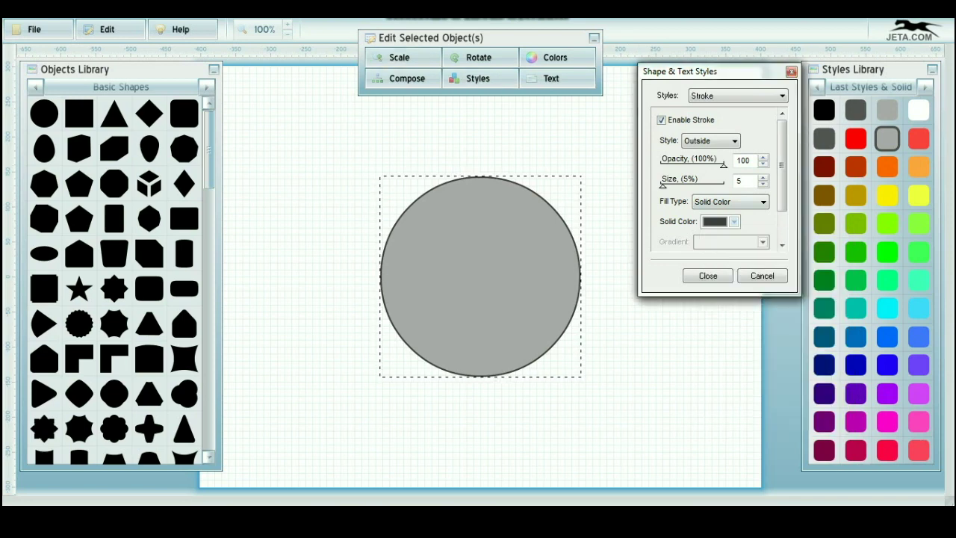
# - Set the stroke size to 60 and apply the thick ring
pyautogui.moveTo(662, 184); pyautogui.dragTo(702, 184)
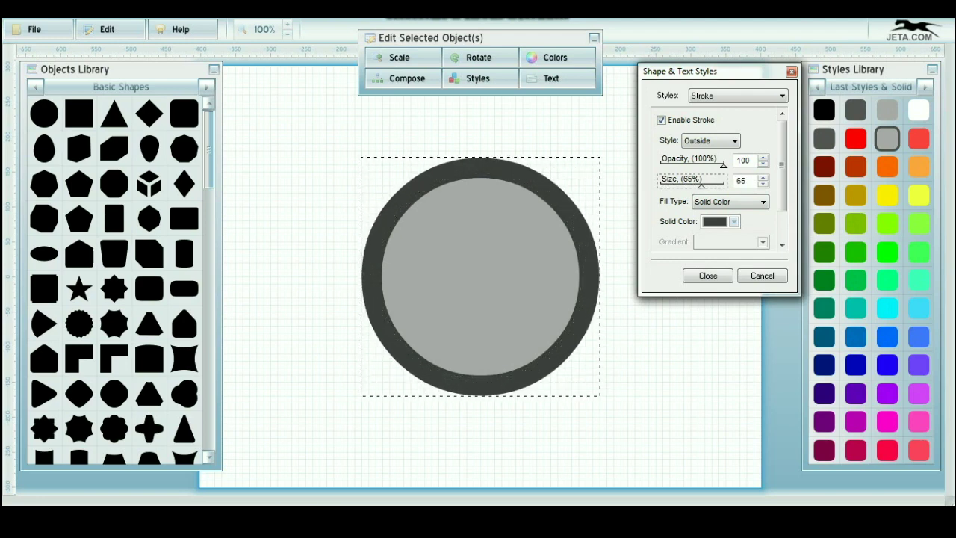
pyautogui.moveTo(702, 184); pyautogui.dragTo(697, 184)
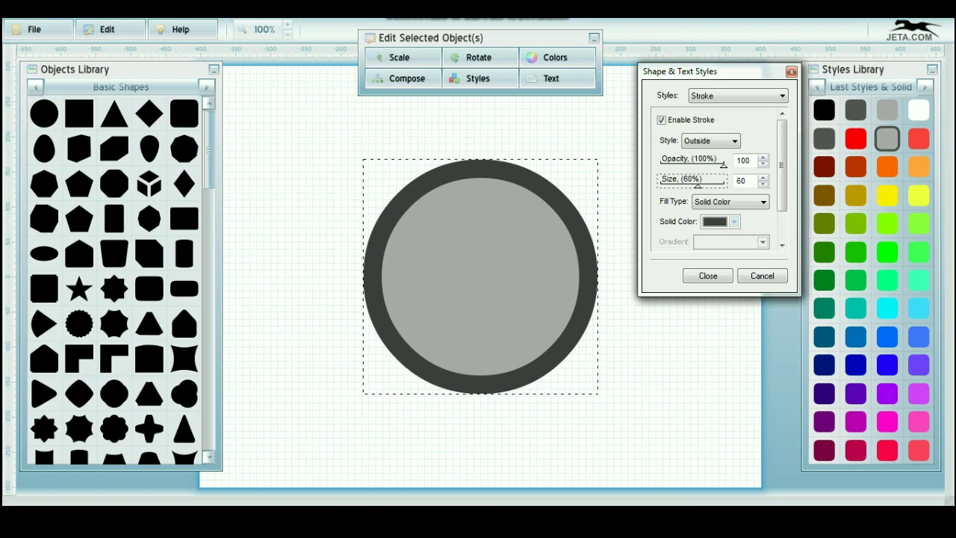
pyautogui.click(707, 275)
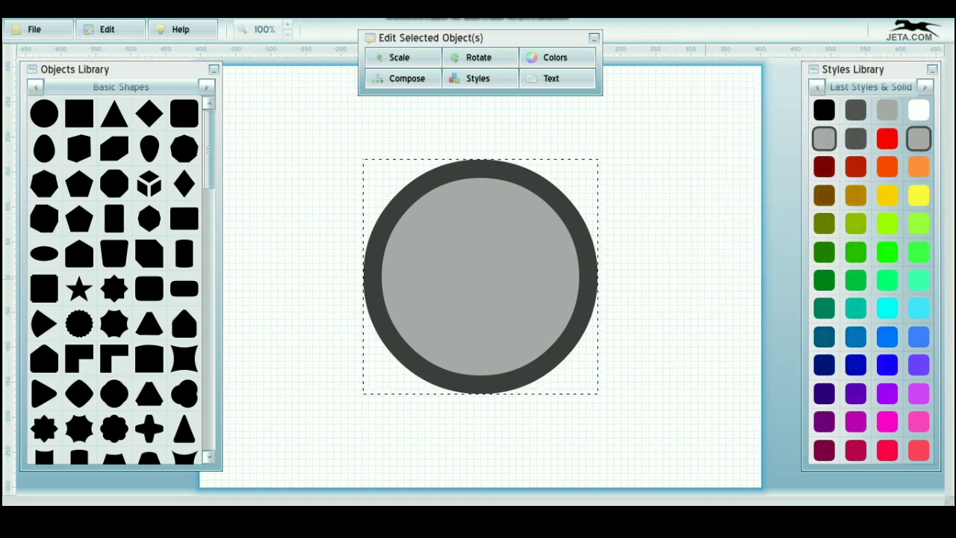
pyautogui.press('Escape')
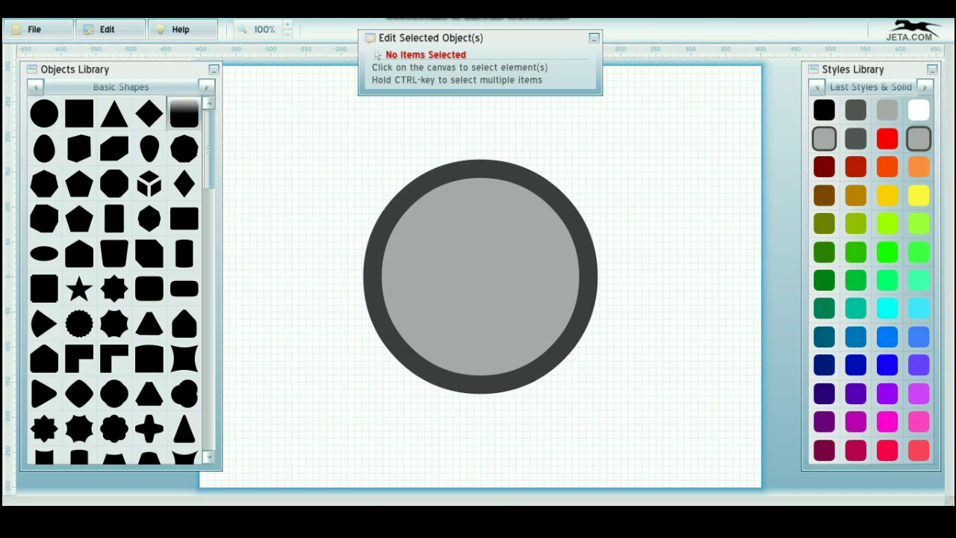
# - Add a black rounded square and make it shorter
pyautogui.click(184, 113)
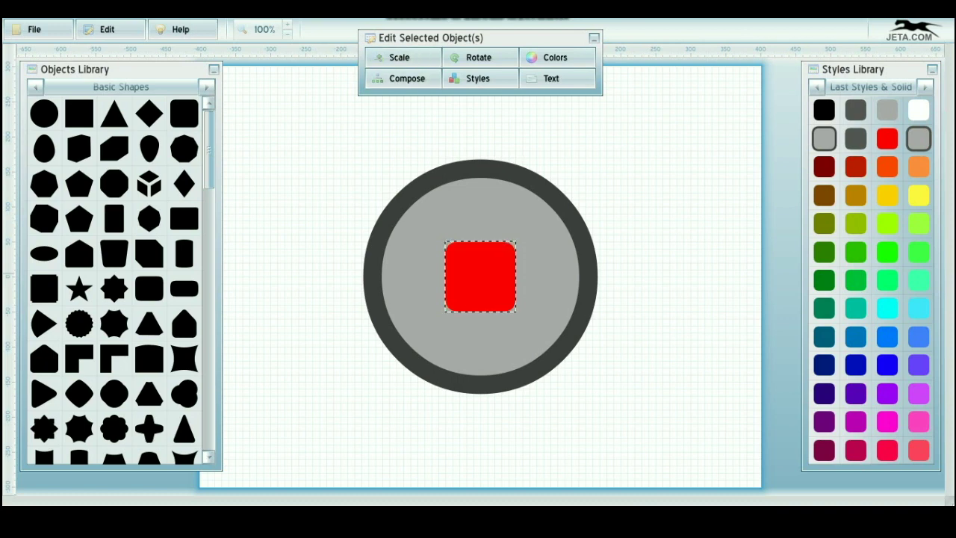
pyautogui.click(824, 110)
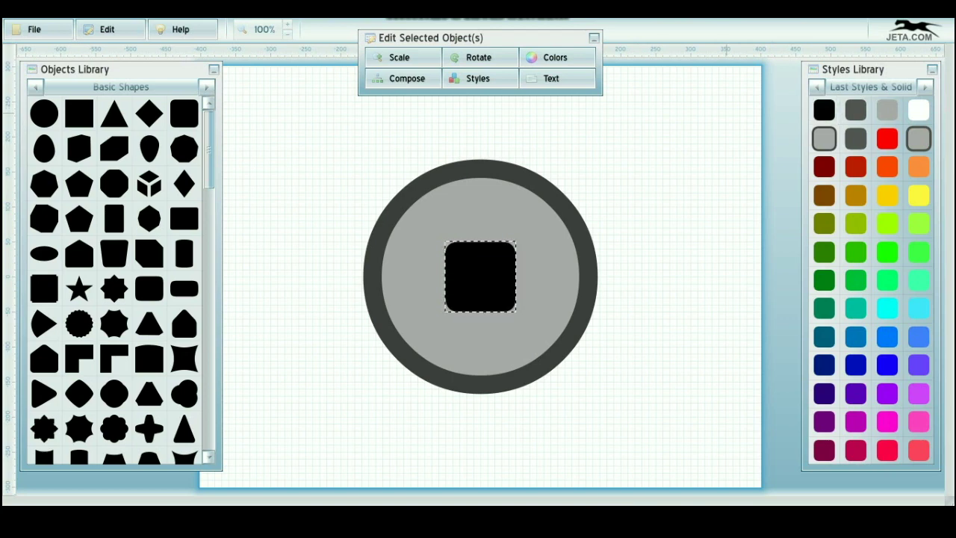
pyautogui.click(402, 58)
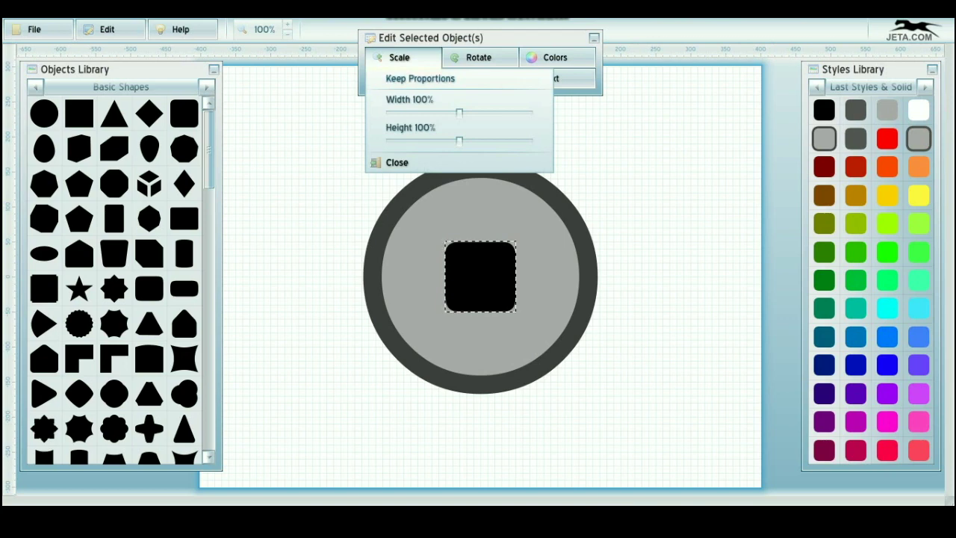
pyautogui.moveTo(460, 141)
pyautogui.mouseDown()
pyautogui.moveTo(433, 141)
pyautogui.moveTo(511, 113)
pyautogui.mouseUp()
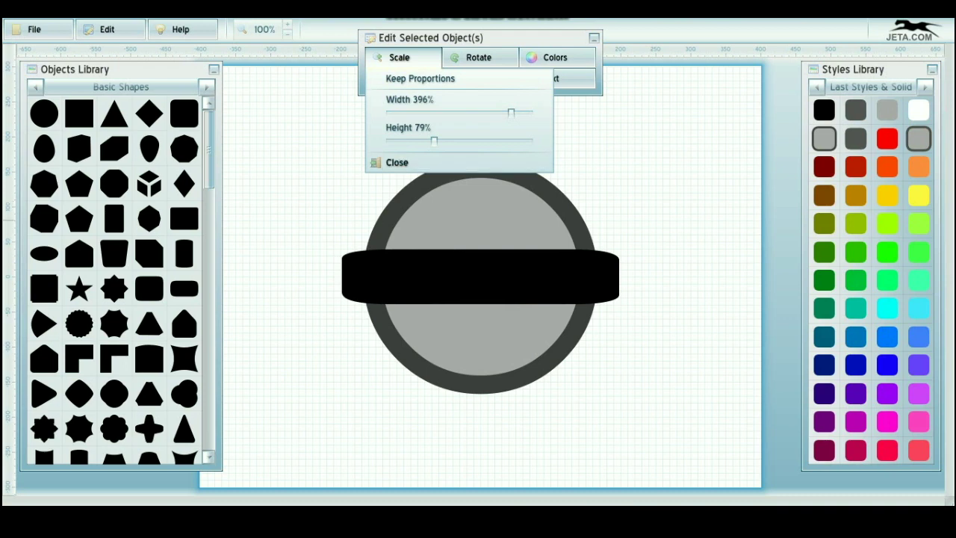
pyautogui.click(397, 162)
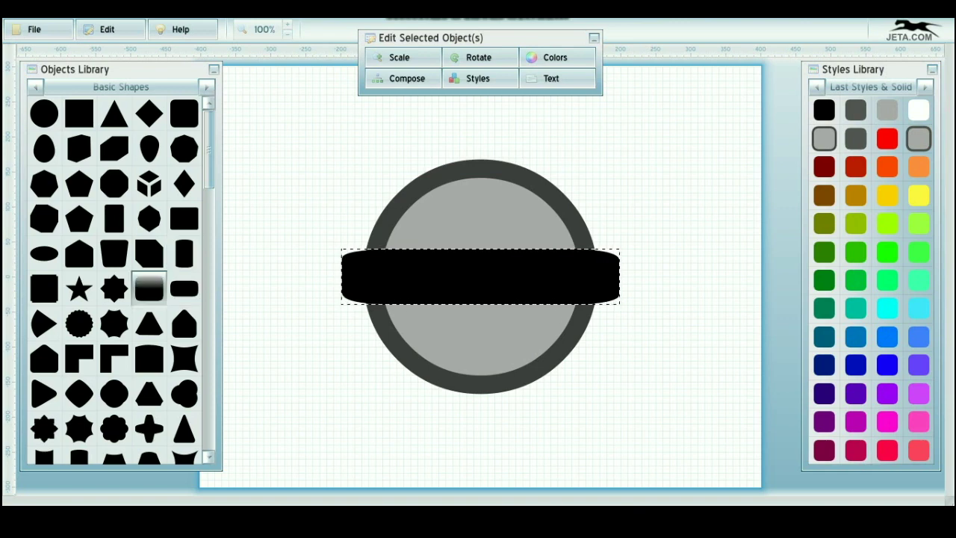
# - Swap it for a rounded rectangle scaled to about 210% width and 52% height
pyautogui.click(149, 288)
pyautogui.click(399, 57)
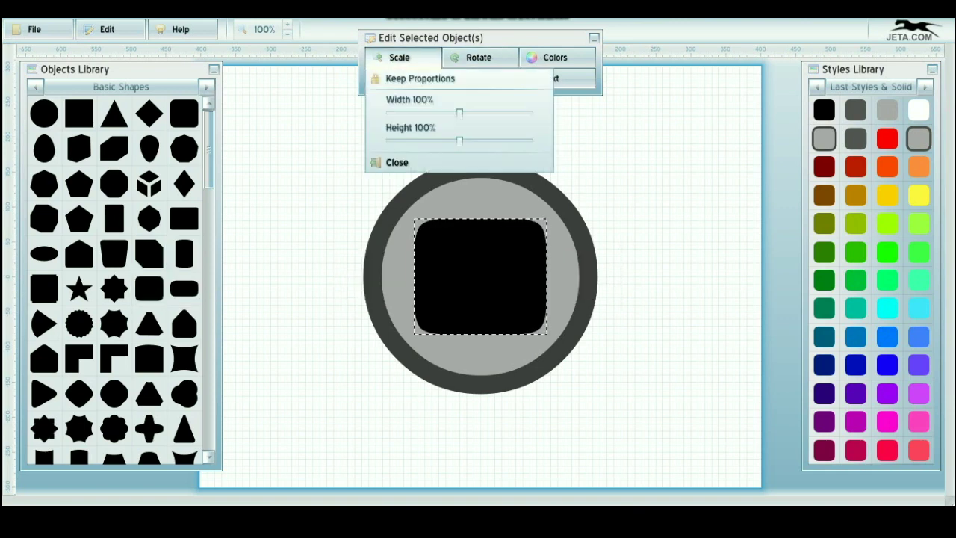
pyautogui.moveTo(459, 141); pyautogui.dragTo(426, 141)
pyautogui.moveTo(459, 112); pyautogui.dragTo(495, 112)
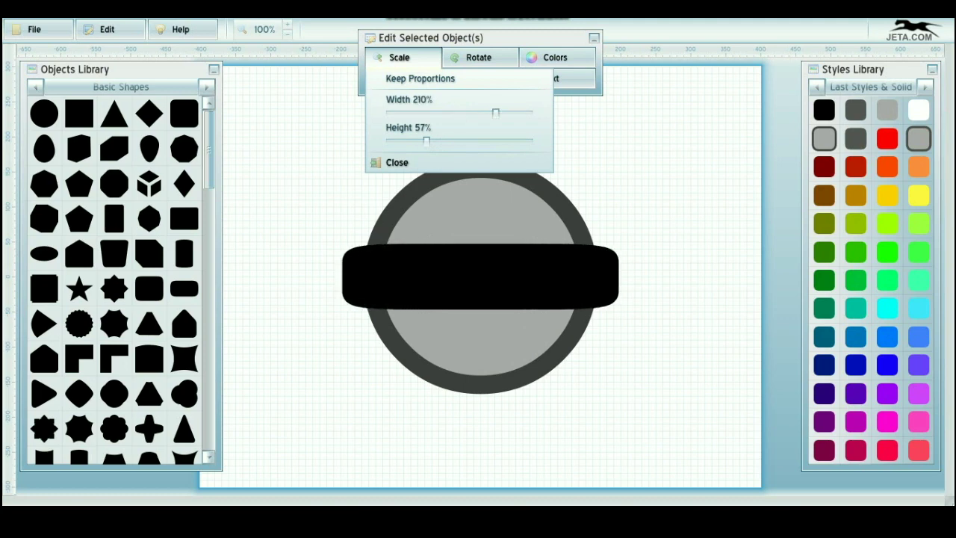
pyautogui.moveTo(425, 140); pyautogui.dragTo(426, 141)
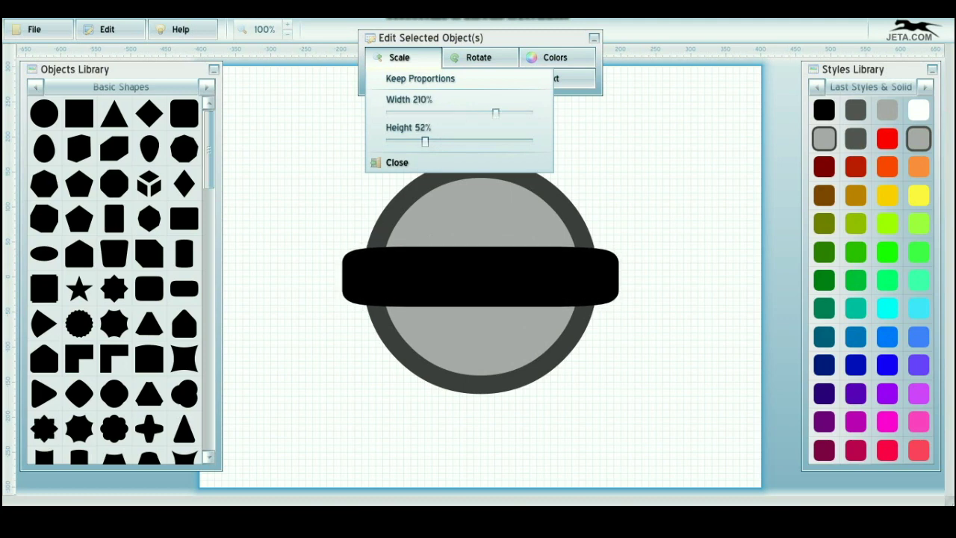
pyautogui.click(396, 162)
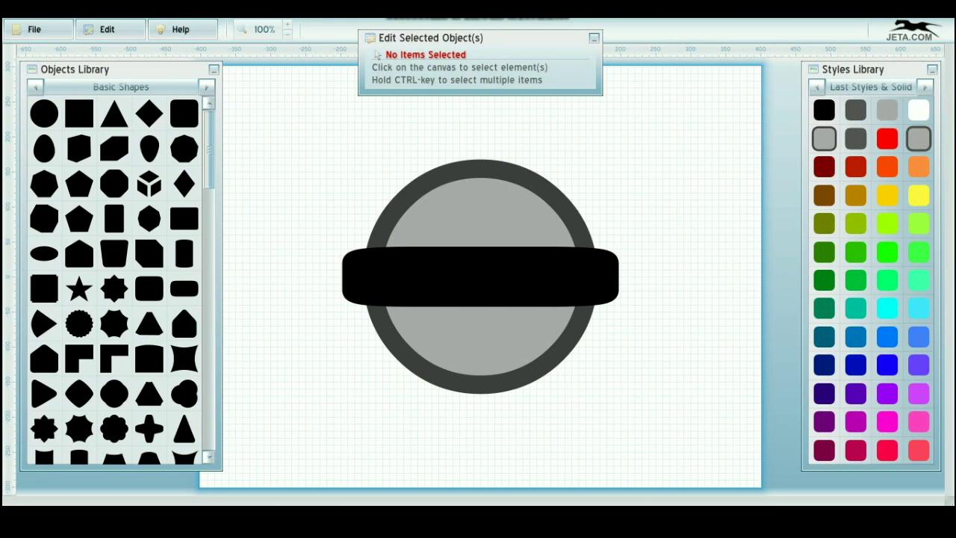
# - Add a four-point star and move it to the circle's upper left
pyautogui.scroll(-1, 119, 280)
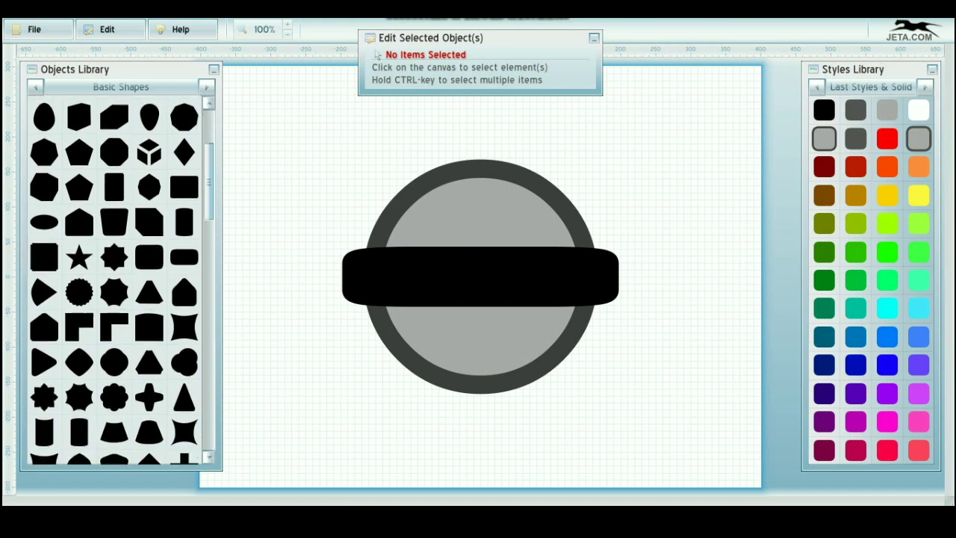
pyautogui.scroll(-1, 122, 281)
pyautogui.scroll(-1, 122, 281)
pyautogui.scroll(-1, 122, 280)
pyautogui.scroll(-1, 121, 281)
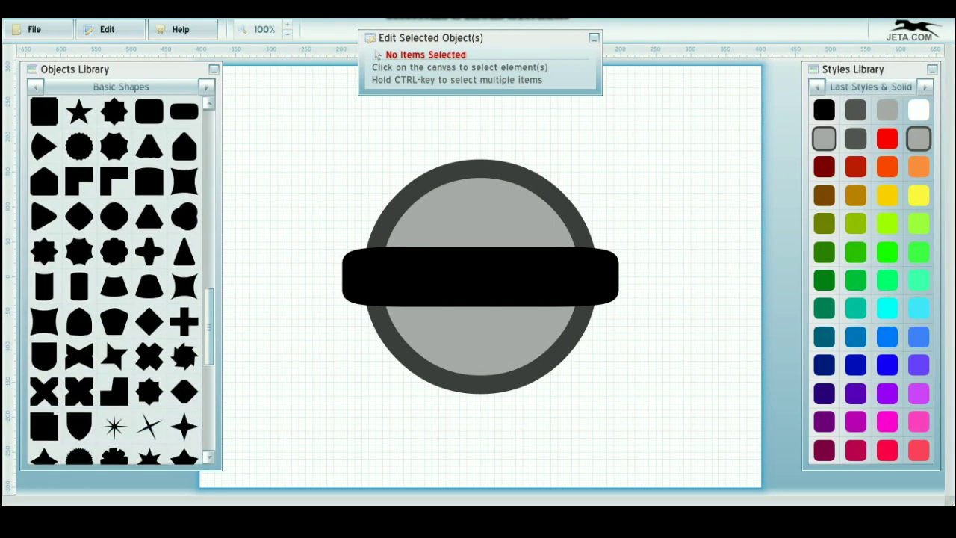
pyautogui.scroll(-1, 122, 281)
pyautogui.scroll(-1, 122, 281)
pyautogui.scroll(-1, 122, 281)
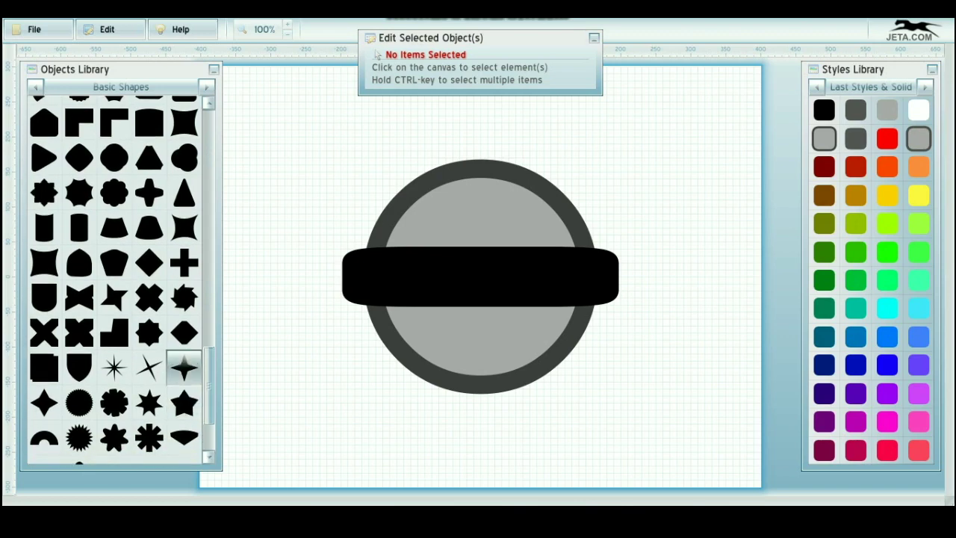
pyautogui.click(184, 367)
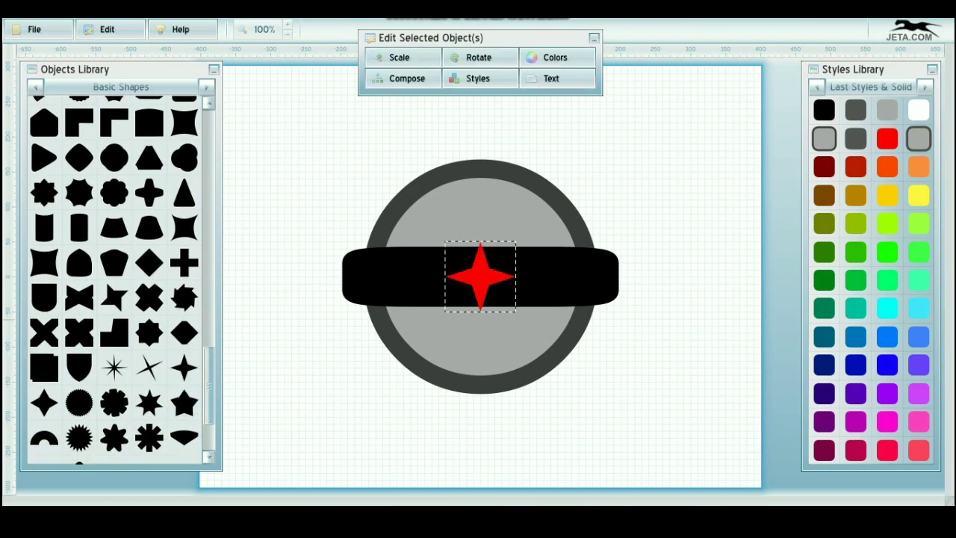
pyautogui.moveTo(480, 276); pyautogui.dragTo(437, 228)
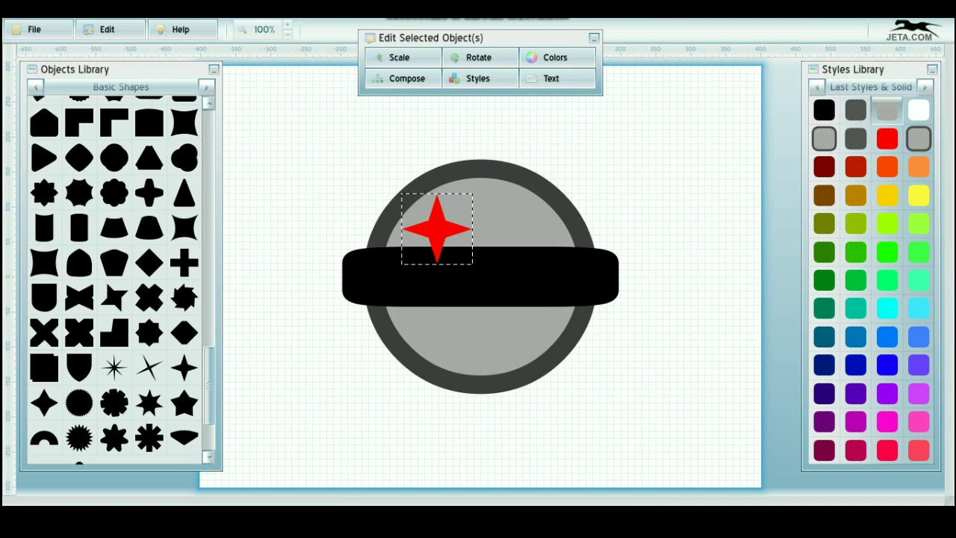
# - Make the star black, shrink it small, and nudge it above the banner
pyautogui.click(824, 110)
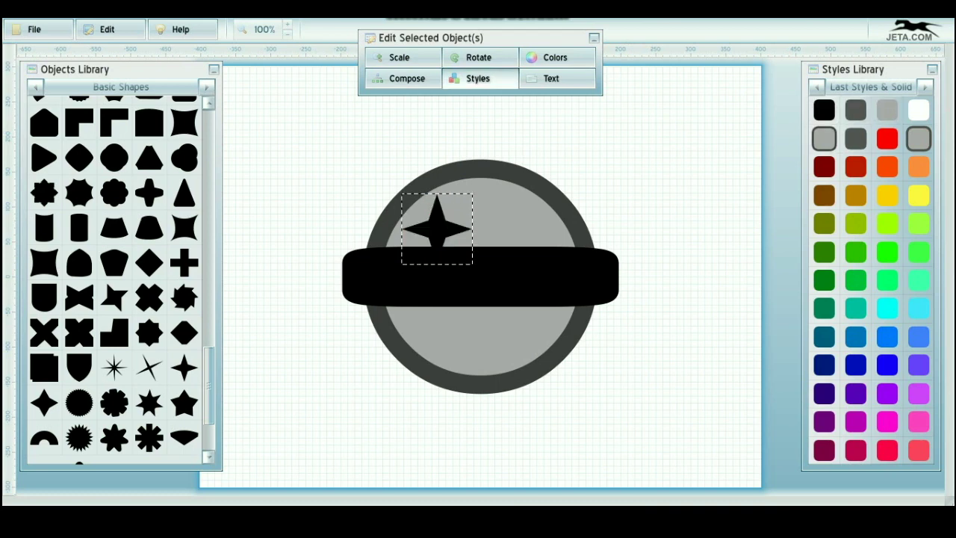
pyautogui.click(856, 110)
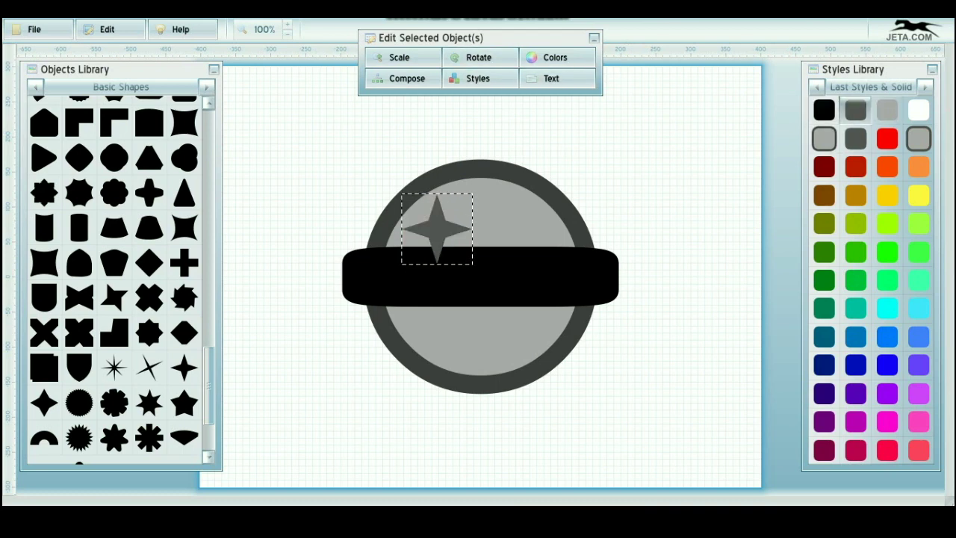
pyautogui.click(399, 58)
pyautogui.moveTo(458, 112); pyautogui.dragTo(429, 113)
pyautogui.click(397, 162)
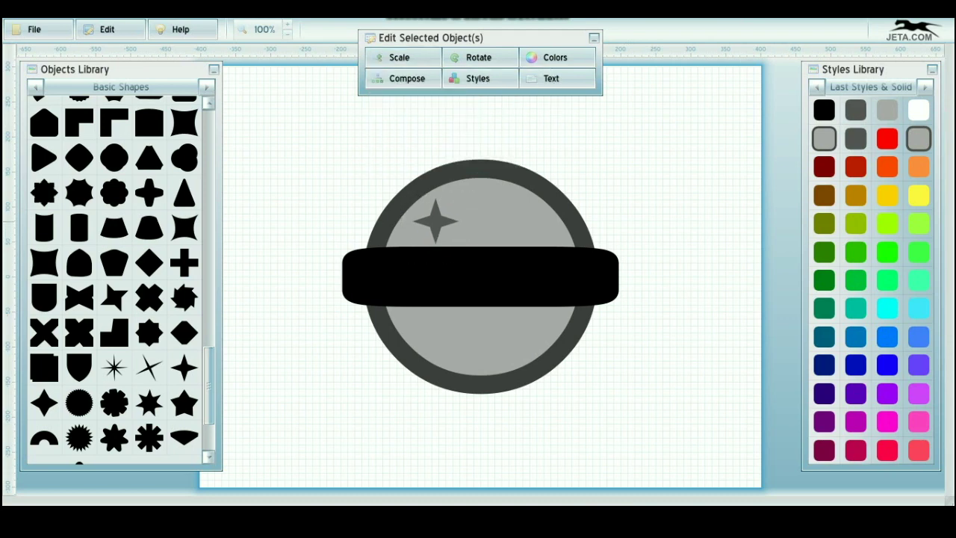
pyautogui.click(824, 110)
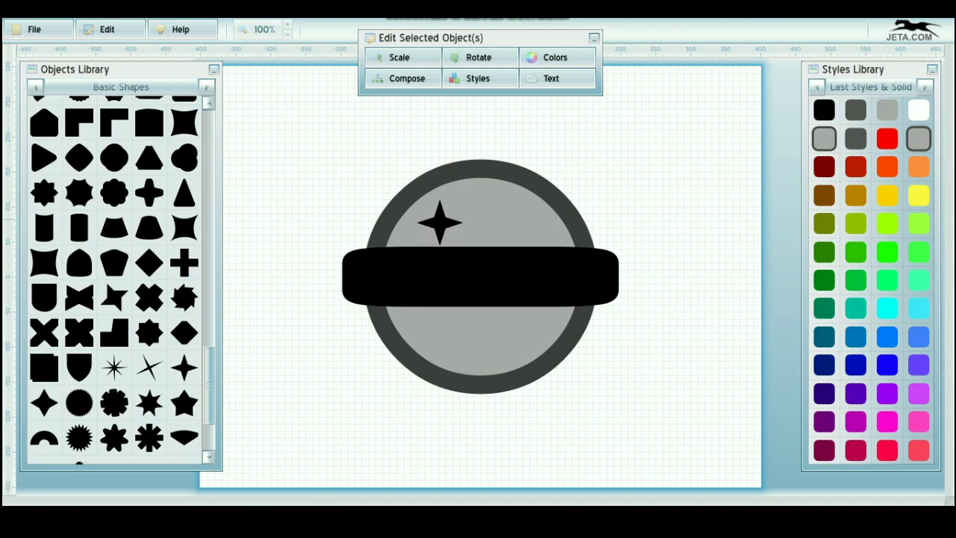
pyautogui.click(399, 58)
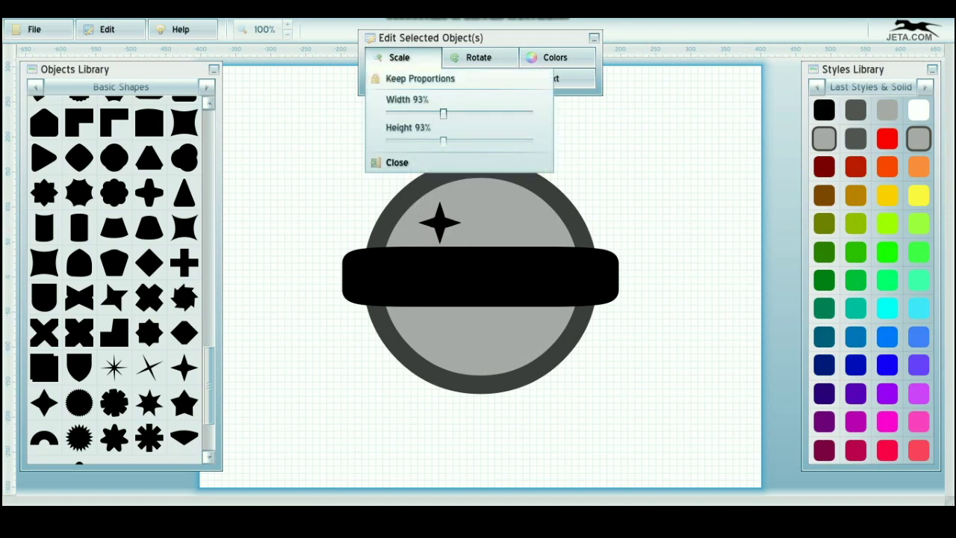
pyautogui.moveTo(459, 112); pyautogui.dragTo(442, 112)
pyautogui.click(396, 162)
pyautogui.moveTo(437, 223); pyautogui.dragTo(432, 226)
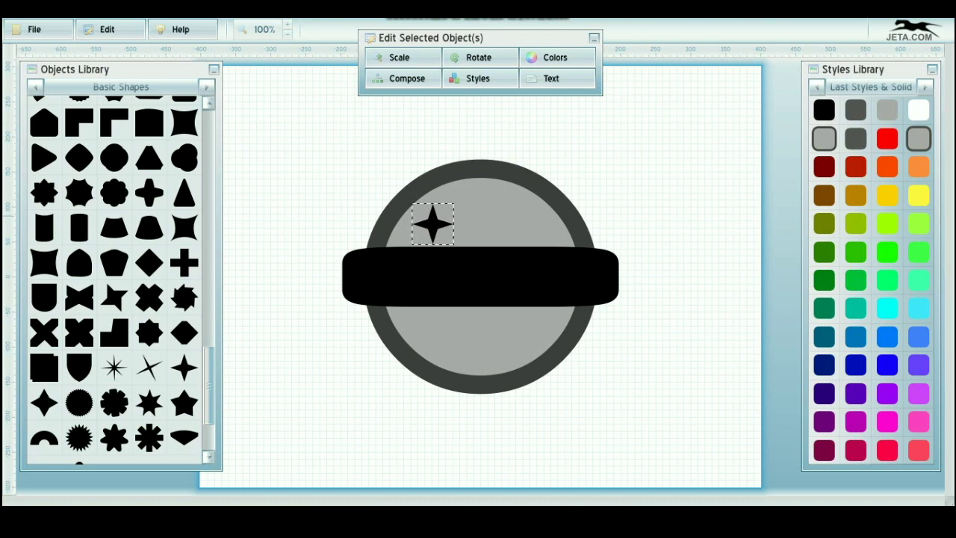
pyautogui.rightClick(434, 216)
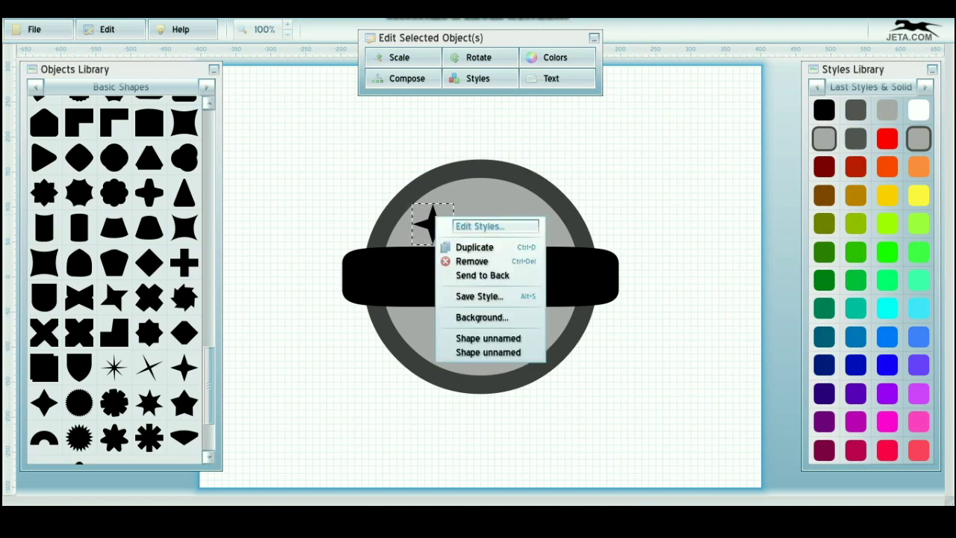
# - Duplicate the star twice, placing copies on the right and in the middle
pyautogui.click(475, 248)
pyautogui.moveTo(437, 224)
pyautogui.mouseDown()
pyautogui.moveTo(474, 211)
pyautogui.moveTo(481, 221)
pyautogui.moveTo(532, 222)
pyautogui.mouseUp()
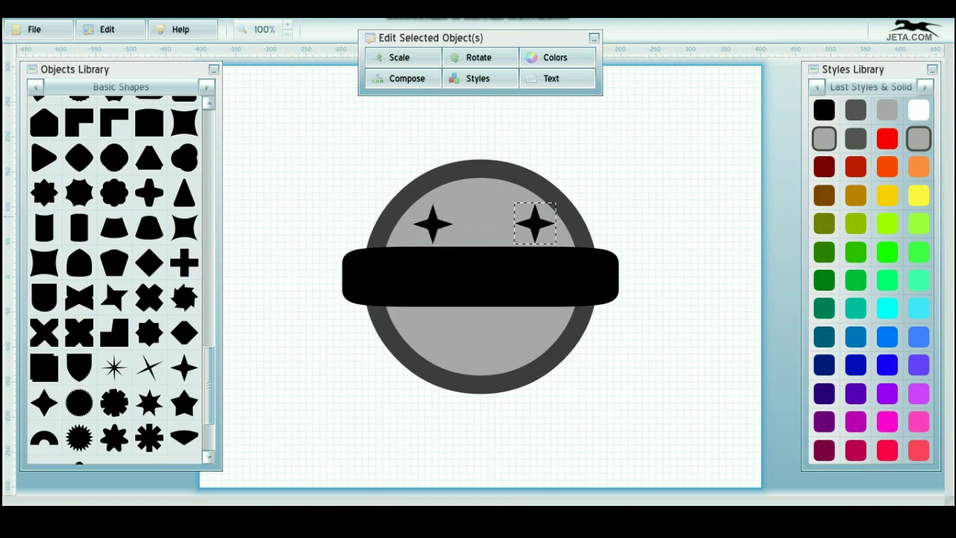
pyautogui.rightClick(531, 218)
pyautogui.click(570, 247)
pyautogui.moveTo(533, 223); pyautogui.dragTo(484, 222)
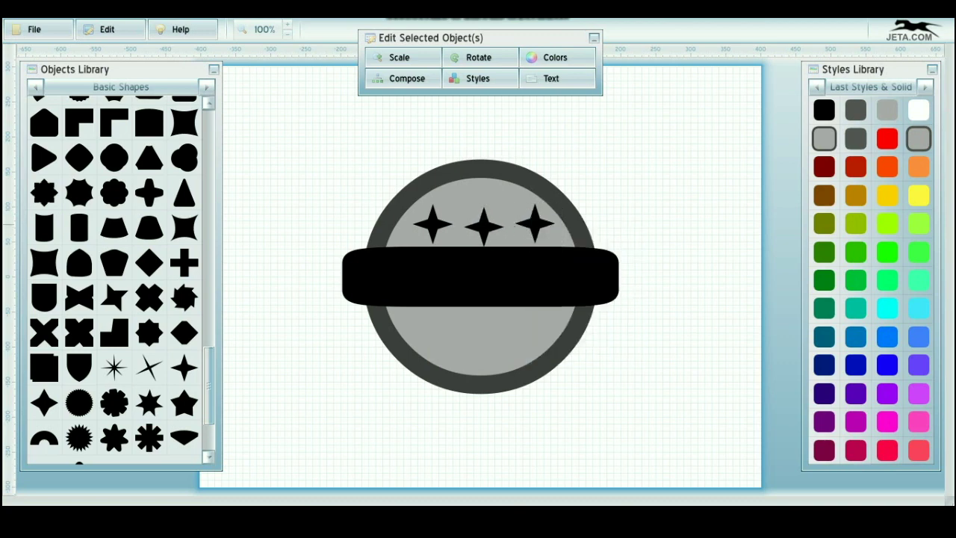
# - Enlarge the middle star to about 147% and adjust its position
pyautogui.click(399, 58)
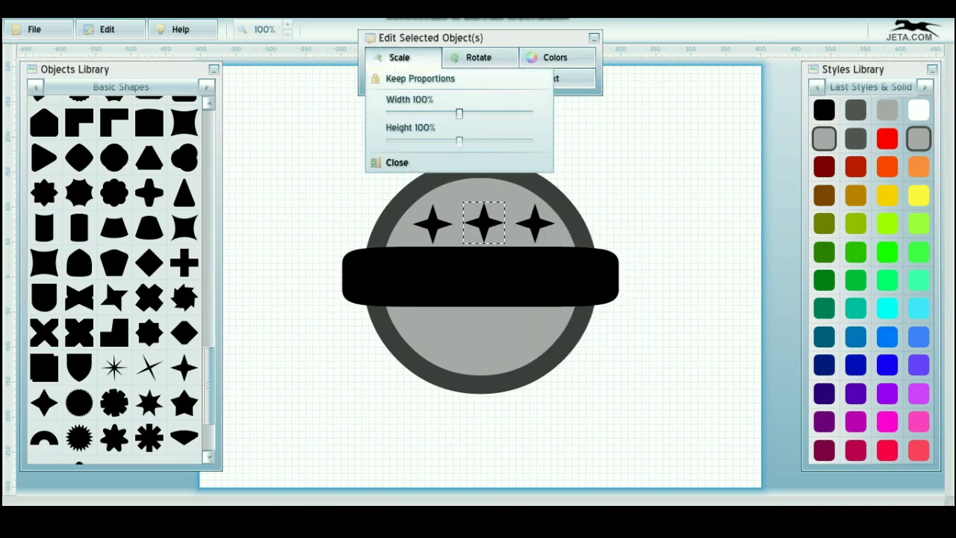
pyautogui.moveTo(459, 112); pyautogui.dragTo(483, 113)
pyautogui.click(397, 162)
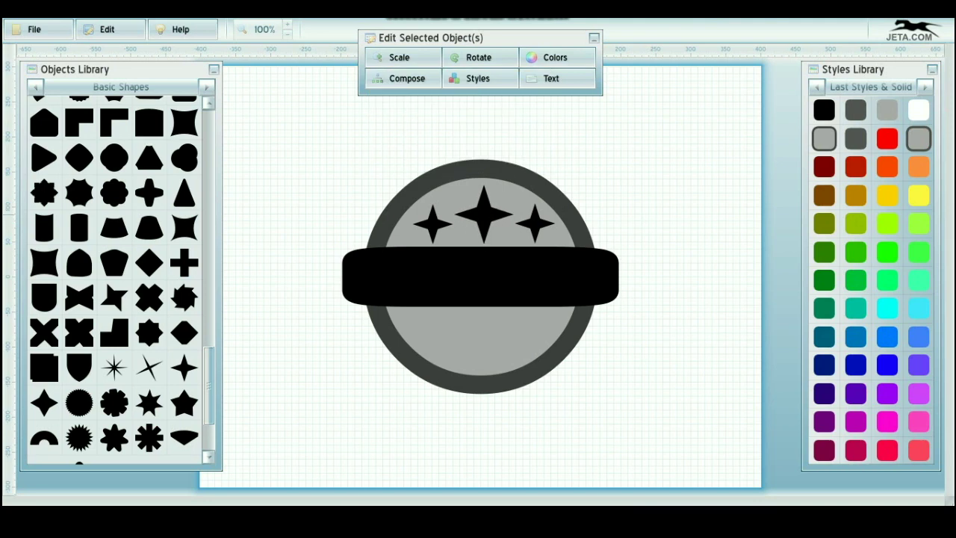
pyautogui.moveTo(484, 222)
pyautogui.mouseDown()
pyautogui.moveTo(482, 215)
pyautogui.moveTo(532, 226)
pyautogui.mouseUp()
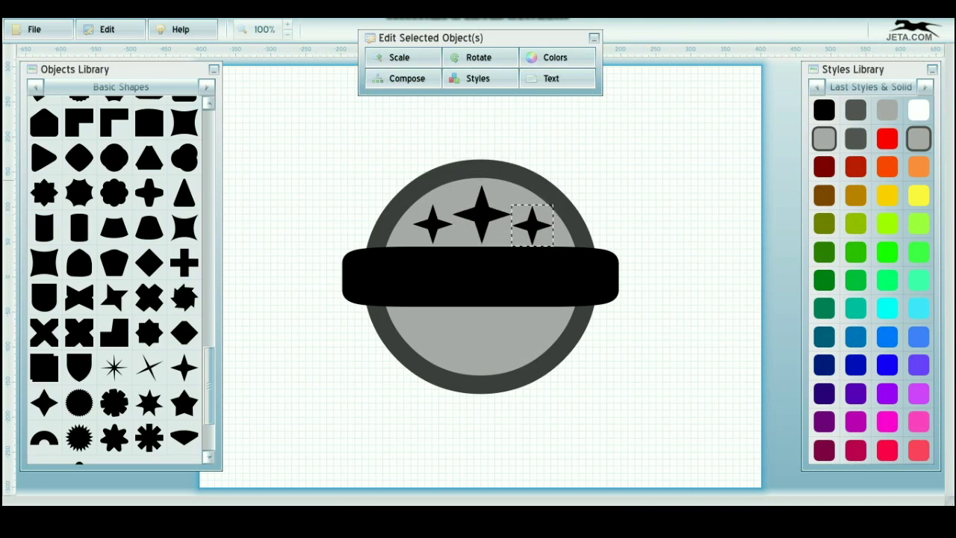
pyautogui.click(547, 239)
pyautogui.press('Escape')
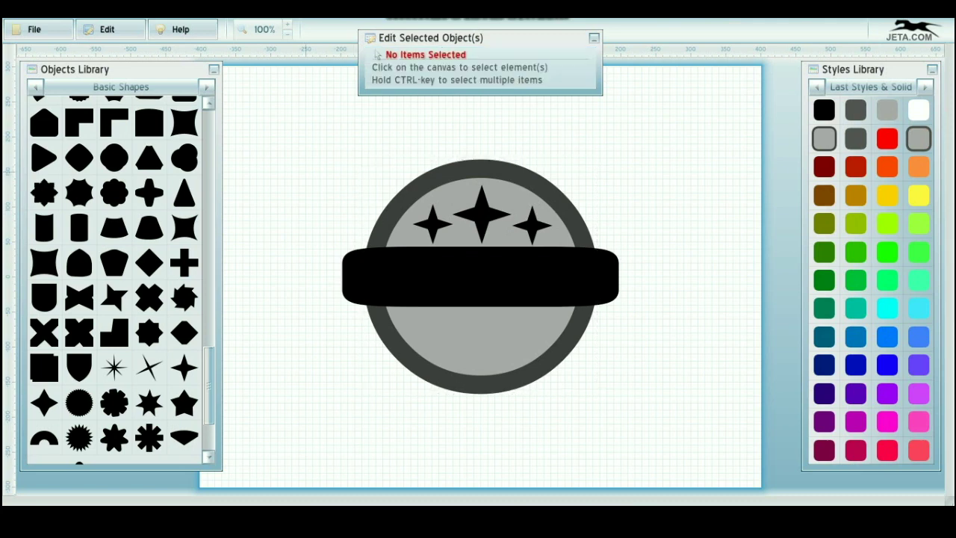
# - Add a new text line on the banner and replace its placeholder with LOGO
pyautogui.rightClick(305, 129)
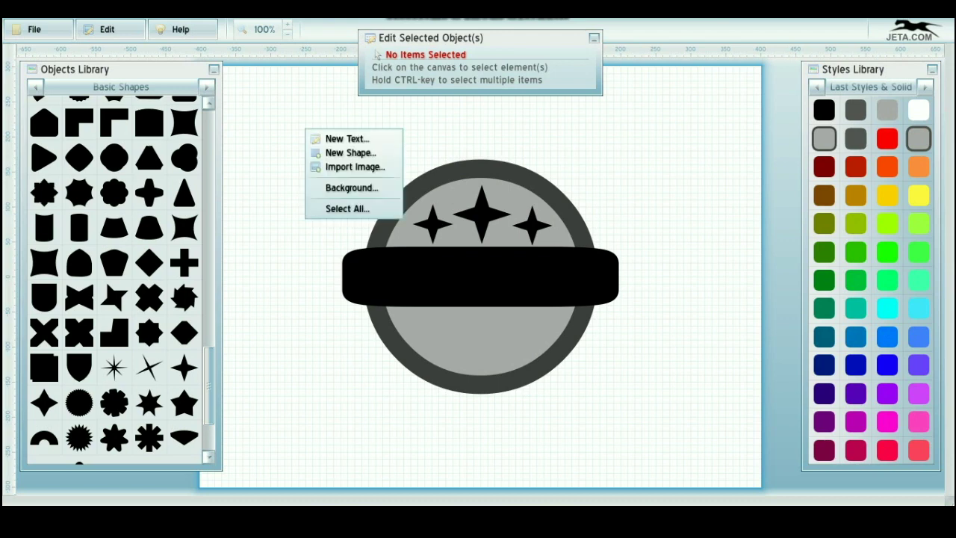
pyautogui.press('Escape')
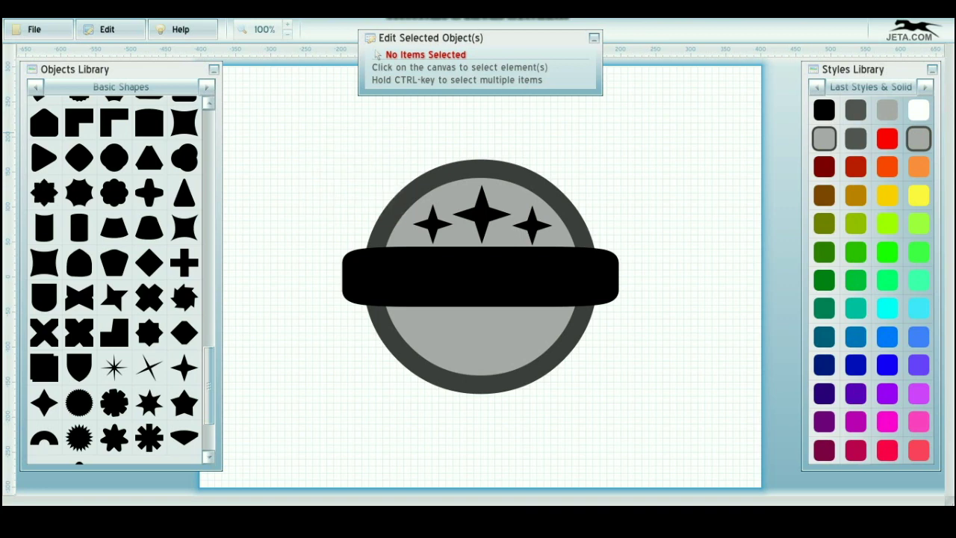
pyautogui.rightClick(326, 132)
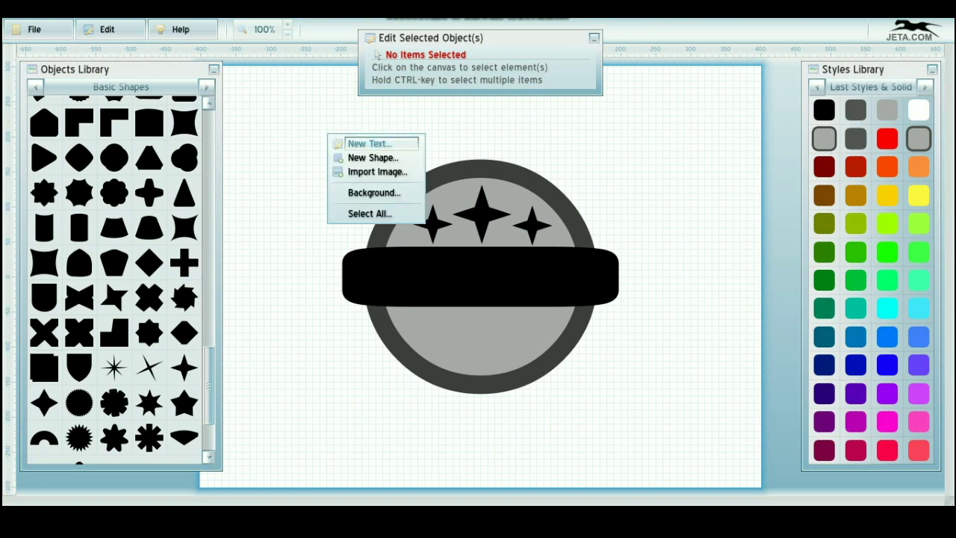
pyautogui.click(364, 143)
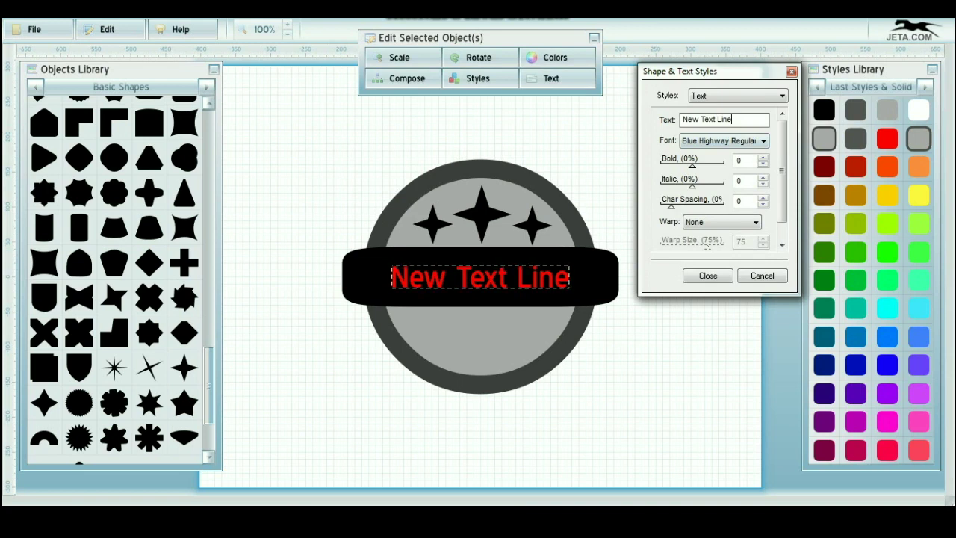
pyautogui.hotkey('ctrl', 'a')
pyautogui.write('L')
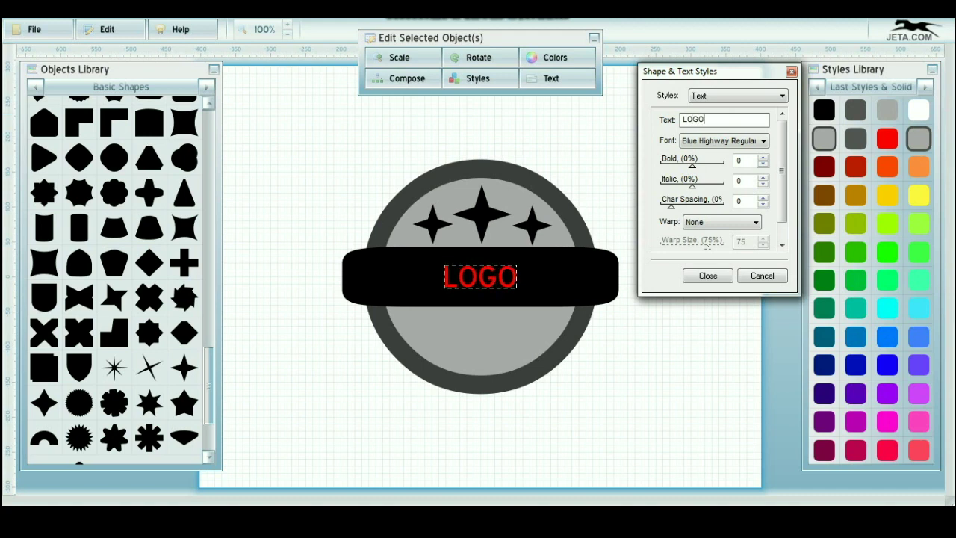
pyautogui.click(707, 276)
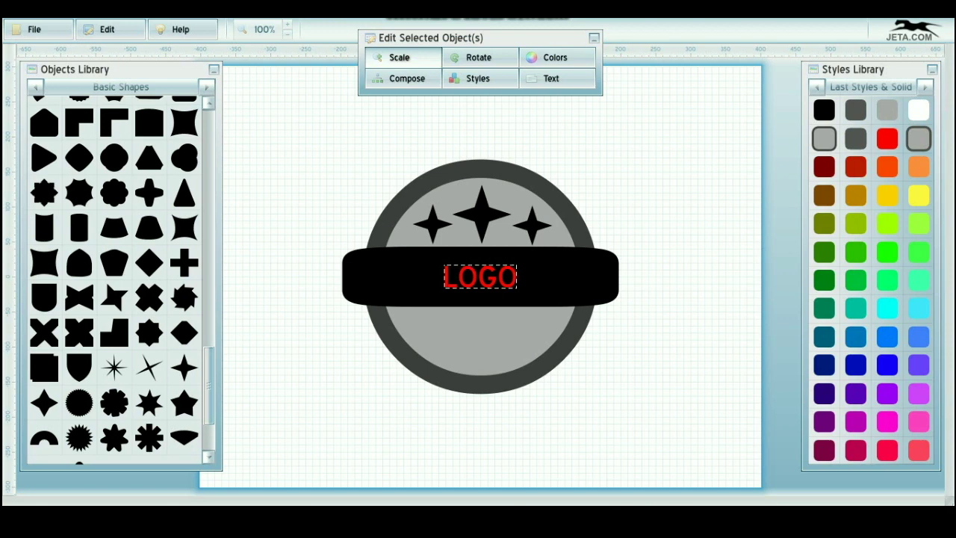
pyautogui.click(400, 58)
# - Set the LOGO text font to LatiniaBlack Regular
pyautogui.click(551, 78)
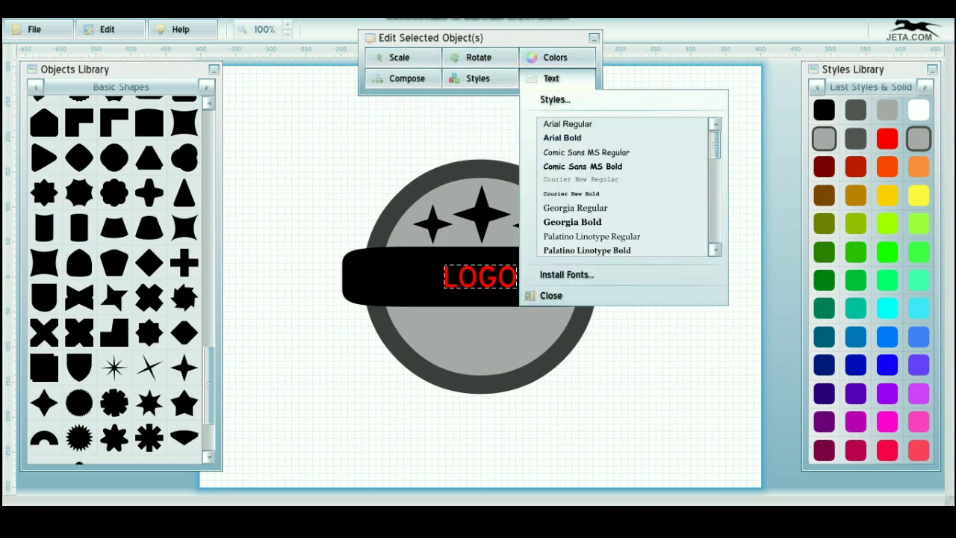
pyautogui.scroll(-3, 627, 186)
pyautogui.scroll(-2, 627, 187)
pyautogui.scroll(-2, 627, 187)
pyautogui.scroll(-2, 628, 187)
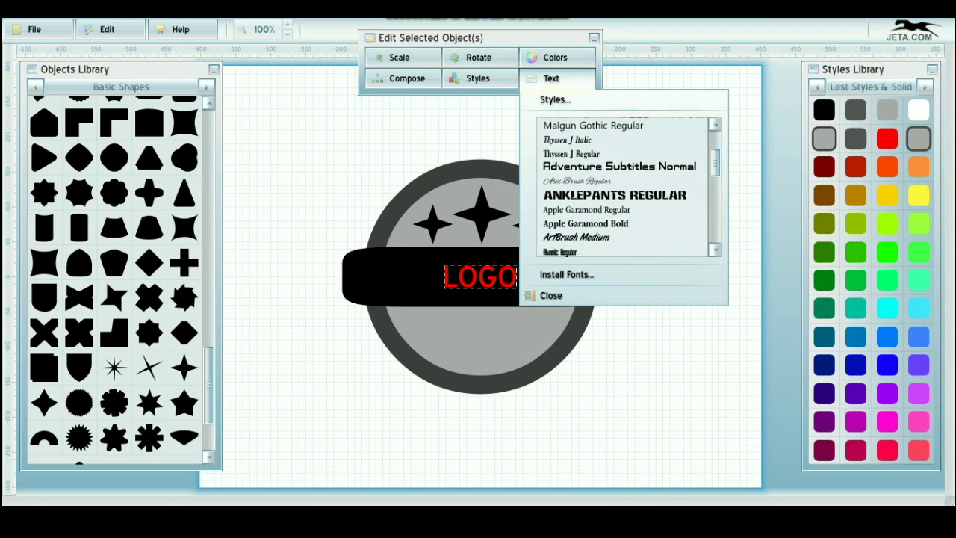
pyautogui.scroll(-2, 627, 187)
pyautogui.scroll(-2, 627, 187)
pyautogui.scroll(-2, 627, 187)
pyautogui.scroll(-2, 627, 187)
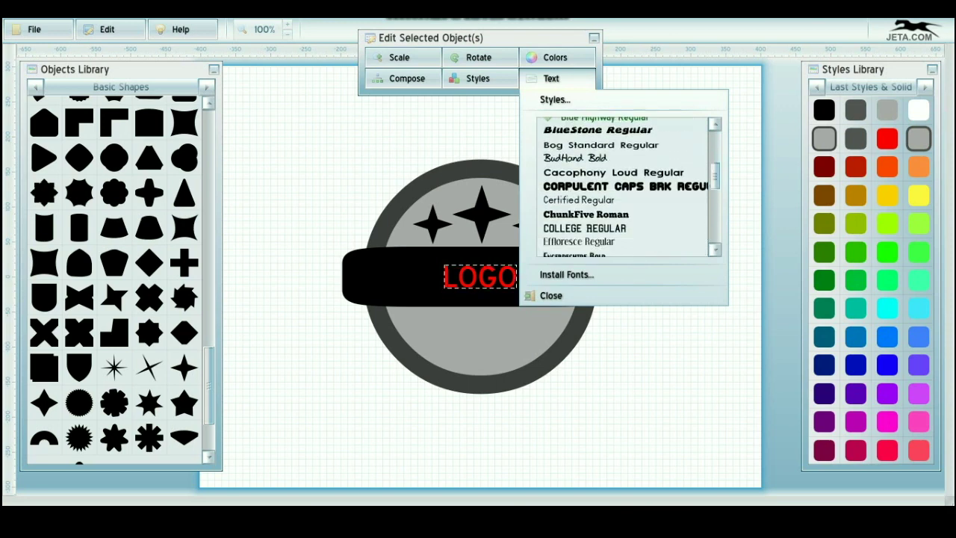
pyautogui.scroll(-2, 627, 187)
pyautogui.scroll(-2, 627, 187)
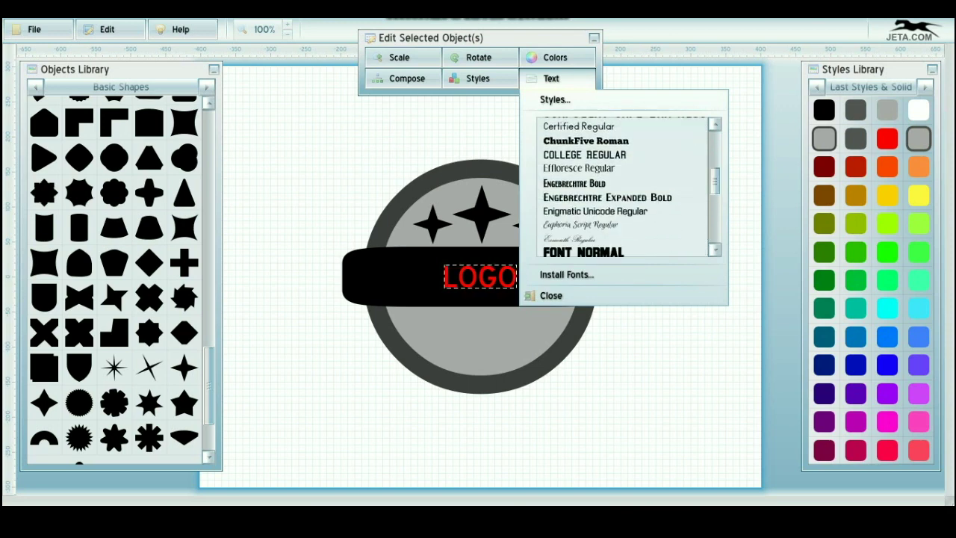
pyautogui.scroll(-2, 627, 186)
pyautogui.scroll(-2, 628, 187)
pyautogui.scroll(-1, 627, 187)
pyautogui.scroll(-2, 627, 187)
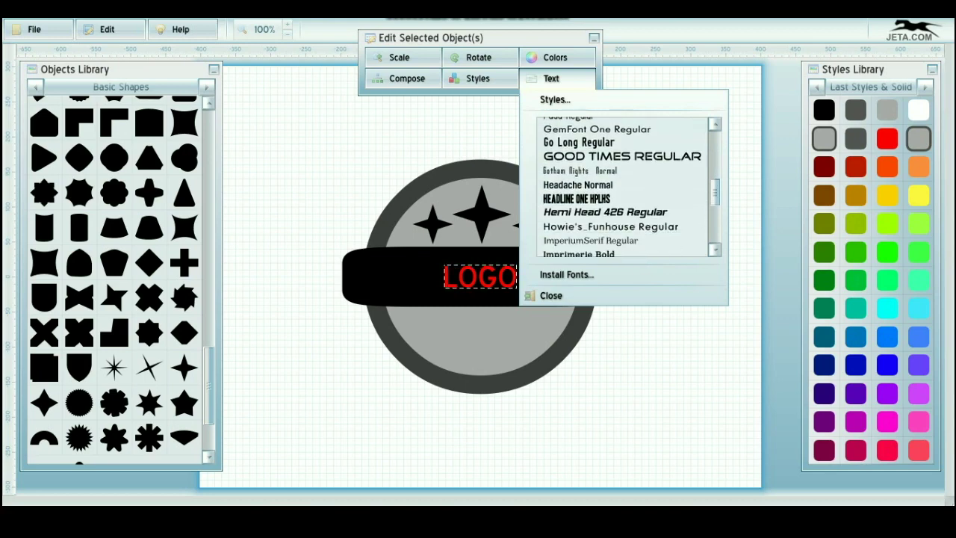
pyautogui.scroll(-1, 627, 186)
pyautogui.scroll(-1, 628, 187)
pyautogui.scroll(-2, 627, 187)
pyautogui.scroll(-1, 627, 187)
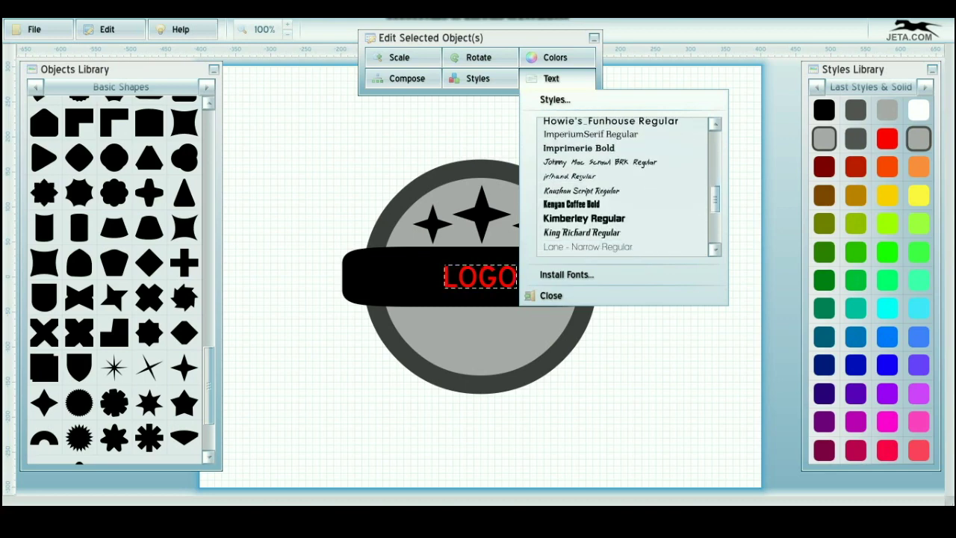
pyautogui.scroll(-2, 628, 187)
pyautogui.scroll(-1, 628, 187)
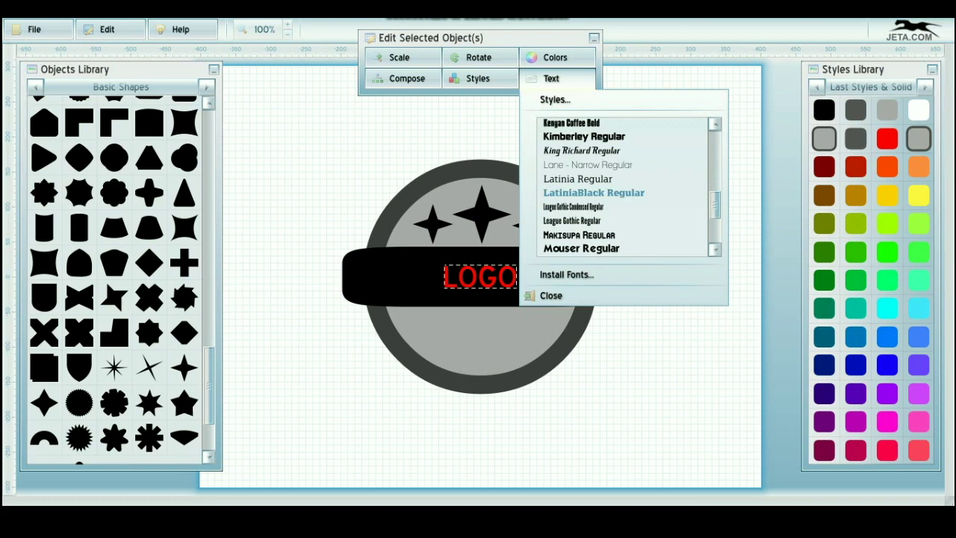
pyautogui.click(593, 192)
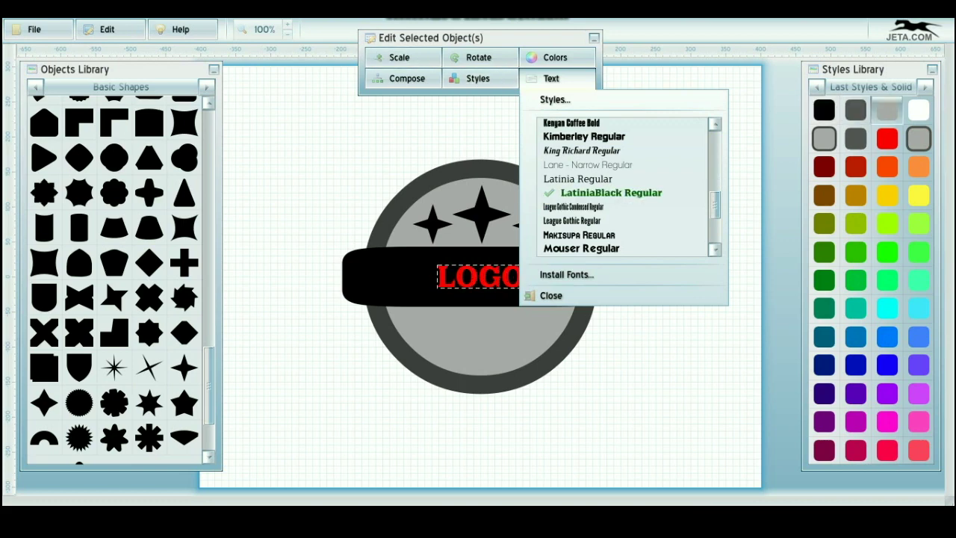
pyautogui.press('Escape')
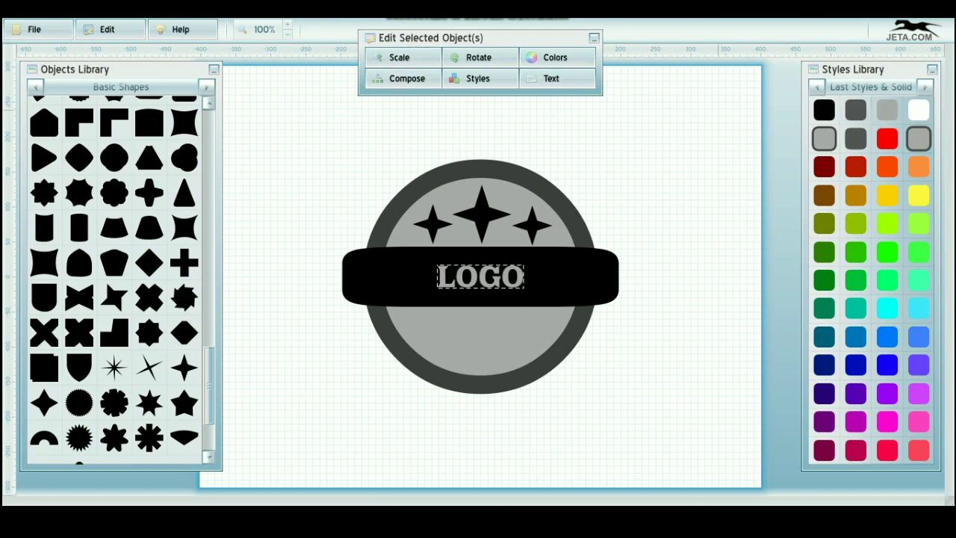
# - Scale LOGO up to about 182% so it fills the banner
pyautogui.click(398, 57)
pyautogui.moveTo(475, 113); pyautogui.dragTo(491, 113)
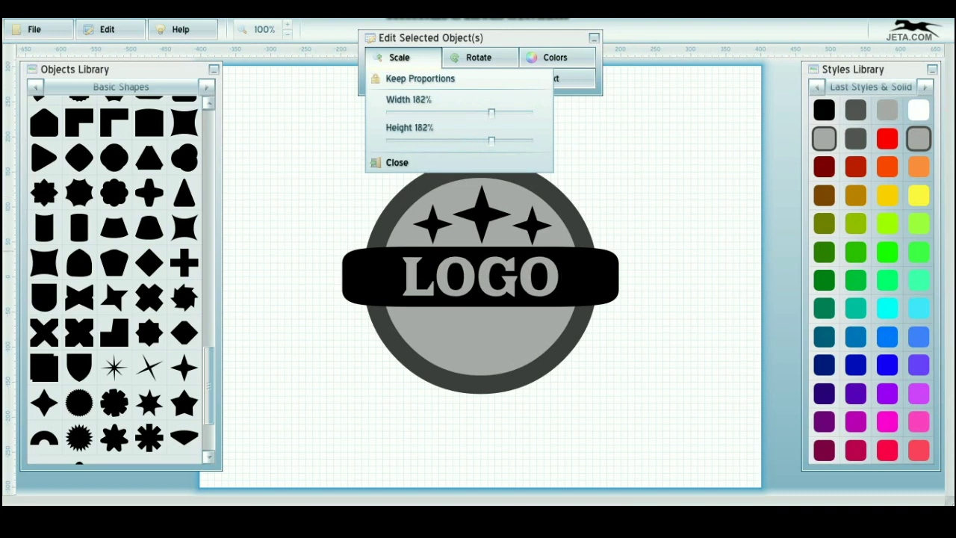
pyautogui.press('Escape')
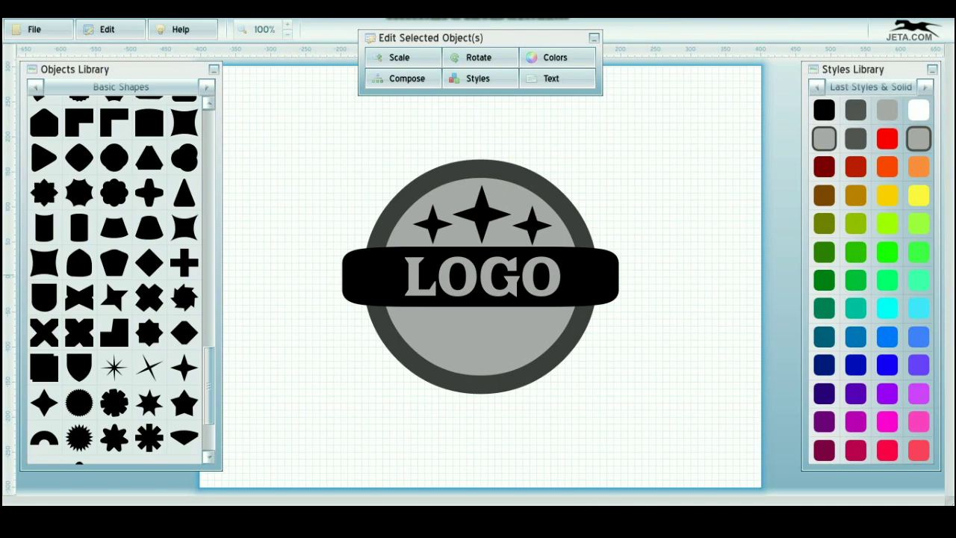
# - Add a star, shrink it to about 61%, and move it left of LOGO
pyautogui.scroll(1, 116, 277)
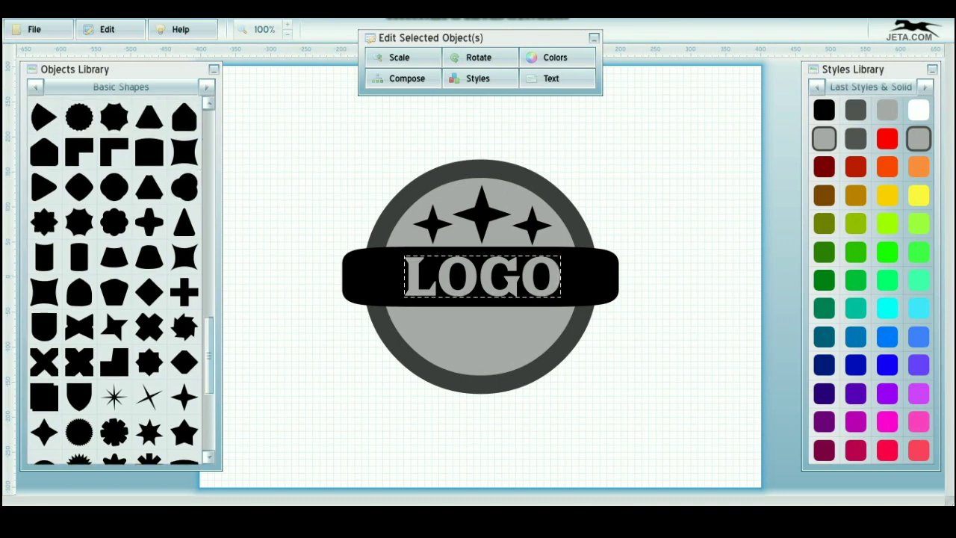
pyautogui.scroll(1, 115, 276)
pyautogui.scroll(1, 79, 224)
pyautogui.scroll(1, 79, 224)
pyautogui.press('Escape')
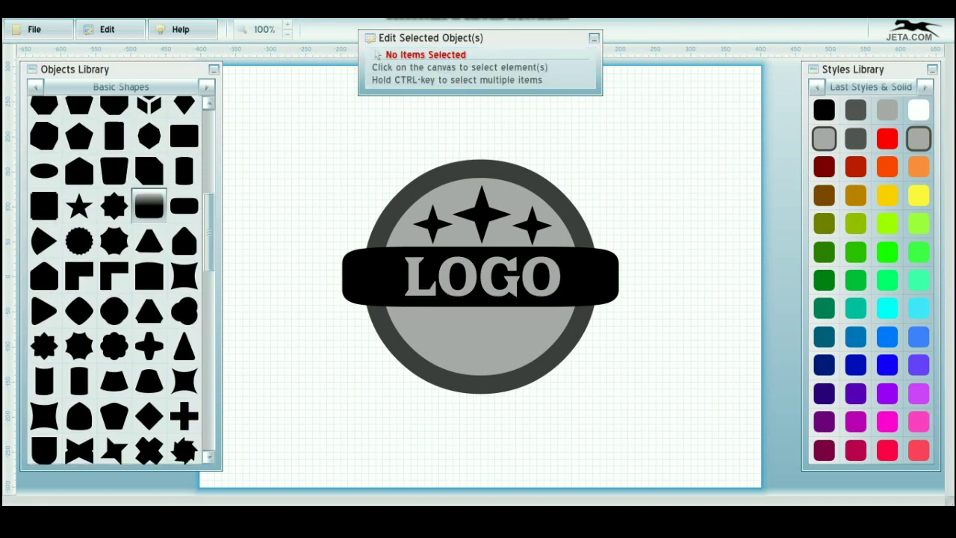
pyautogui.click(79, 206)
pyautogui.click(399, 58)
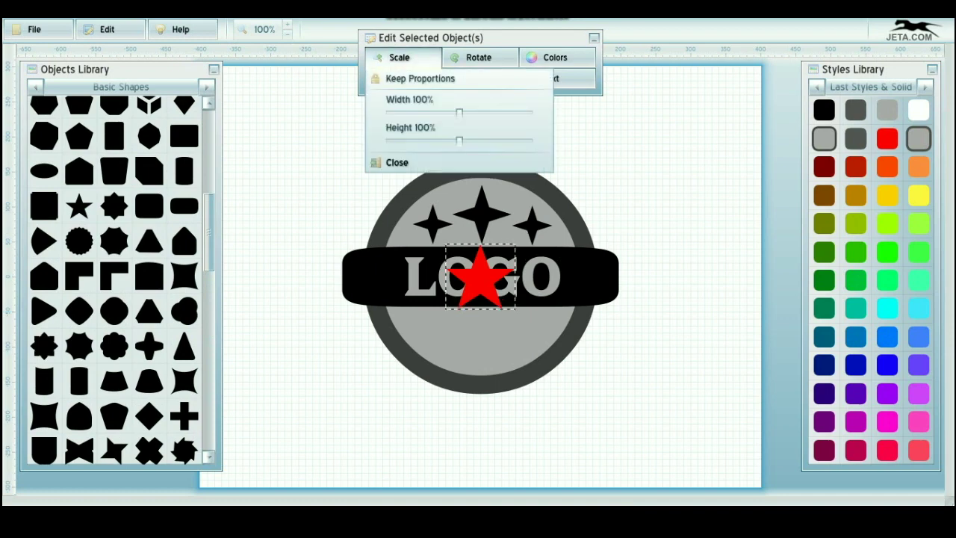
pyautogui.moveTo(460, 113); pyautogui.dragTo(427, 113)
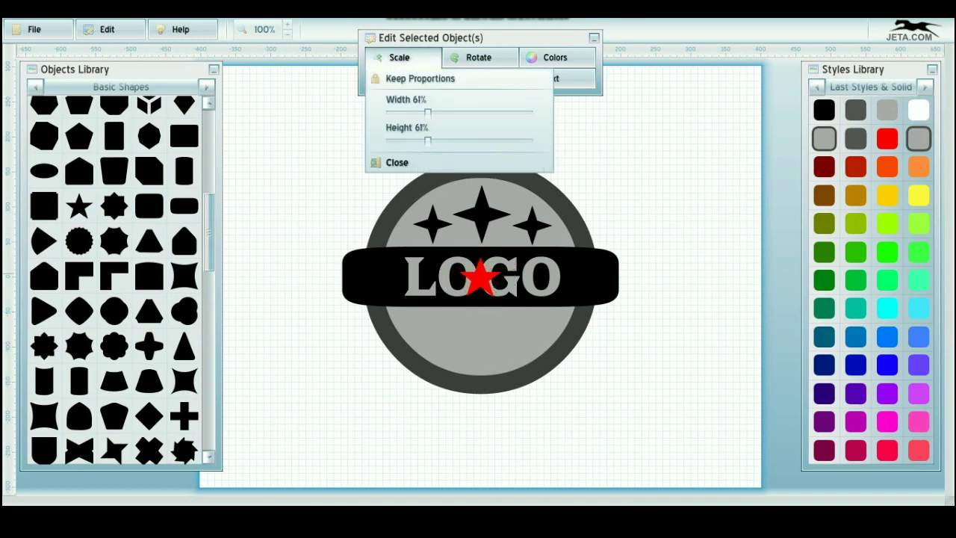
pyautogui.click(397, 162)
pyautogui.moveTo(480, 278); pyautogui.dragTo(373, 278)
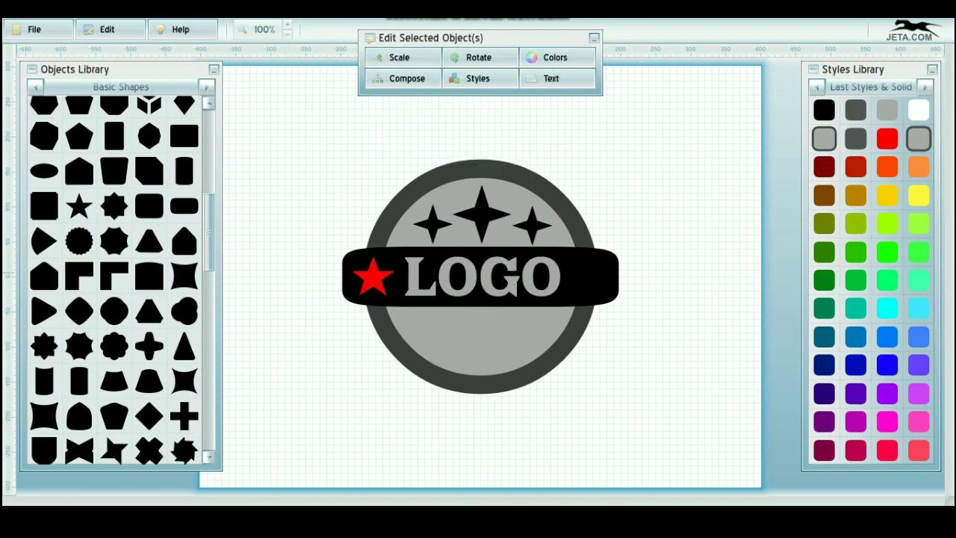
# - Make the star light grey and shrink it slightly further
pyautogui.click(888, 110)
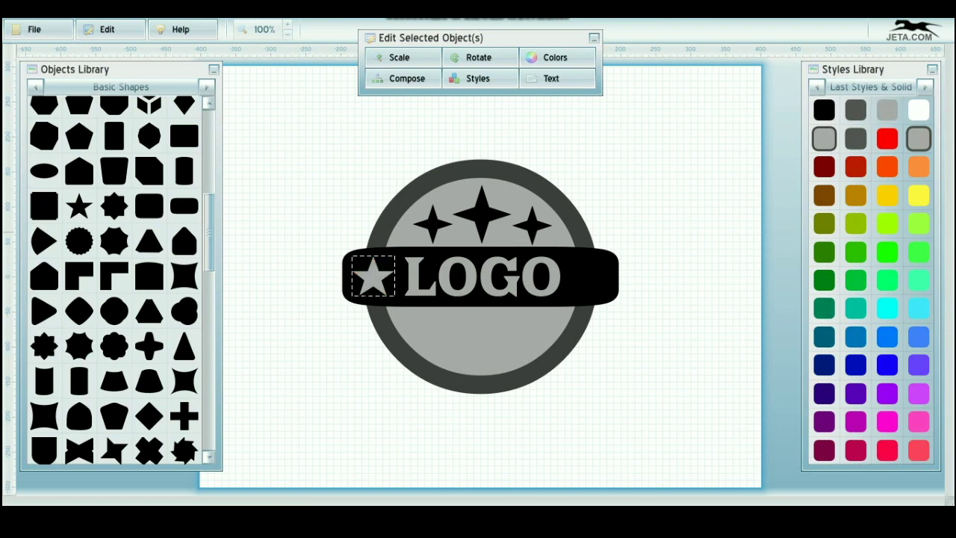
pyautogui.click(398, 57)
pyautogui.moveTo(458, 113); pyautogui.dragTo(426, 113)
pyautogui.click(397, 162)
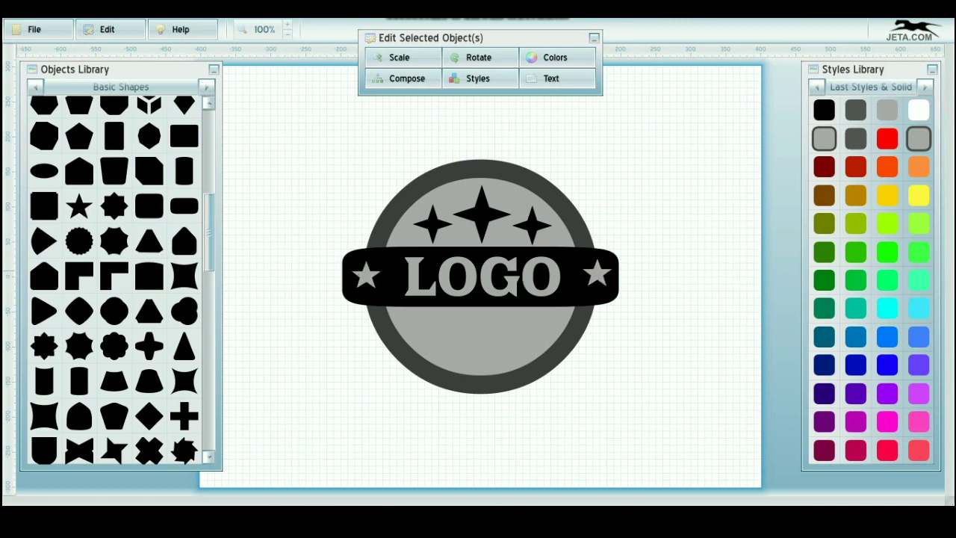
pyautogui.press('Escape')
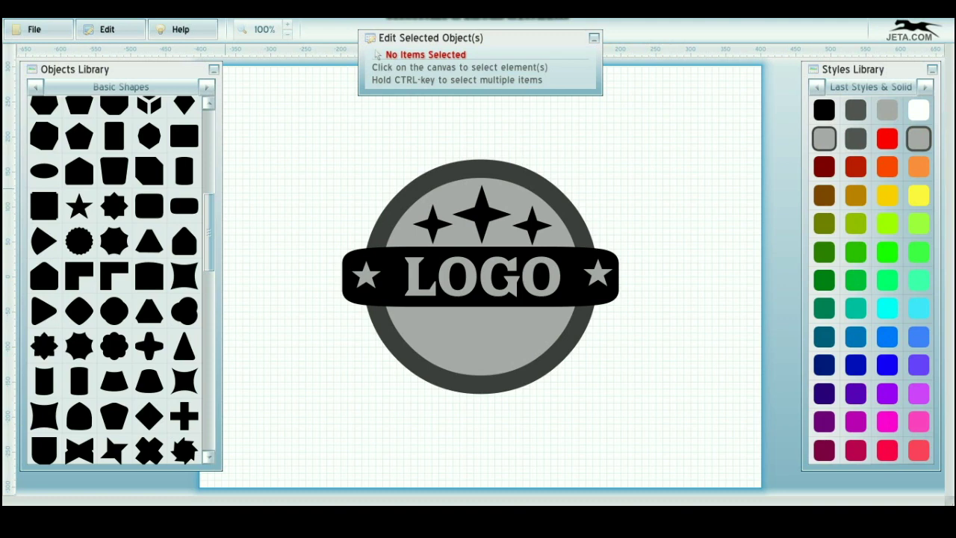
# - Switch the library to Animals and place a black winged silhouette below the banner
pyautogui.click(121, 87)
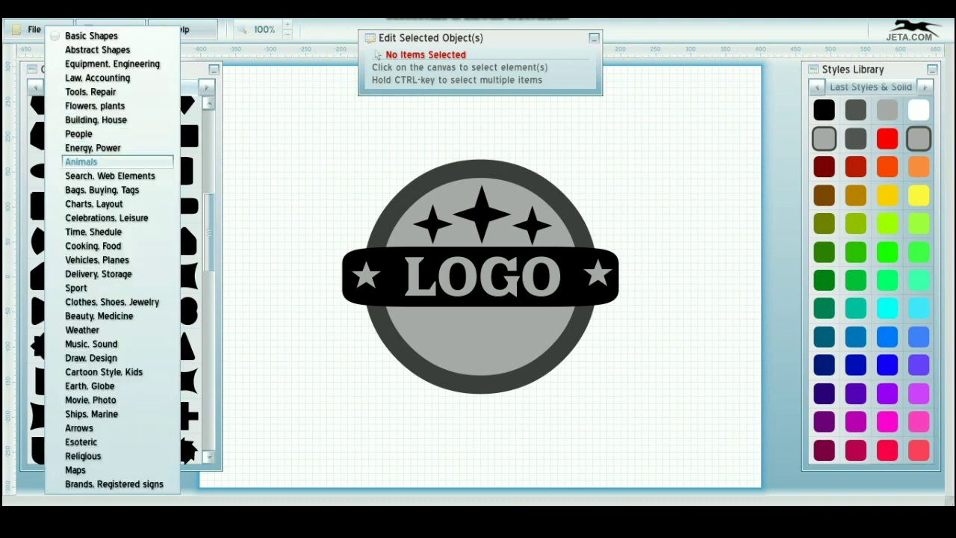
pyautogui.click(81, 161)
pyautogui.click(149, 183)
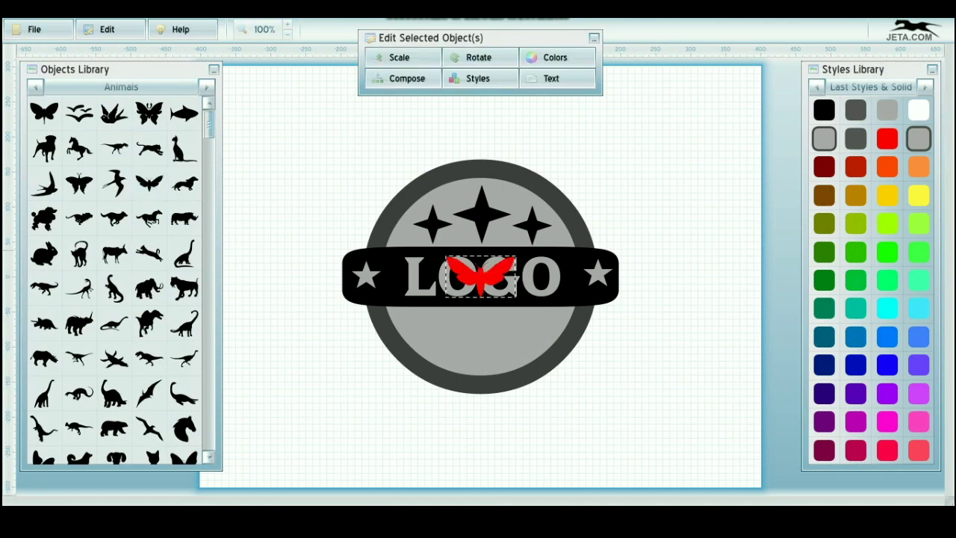
pyautogui.moveTo(481, 276); pyautogui.dragTo(480, 343)
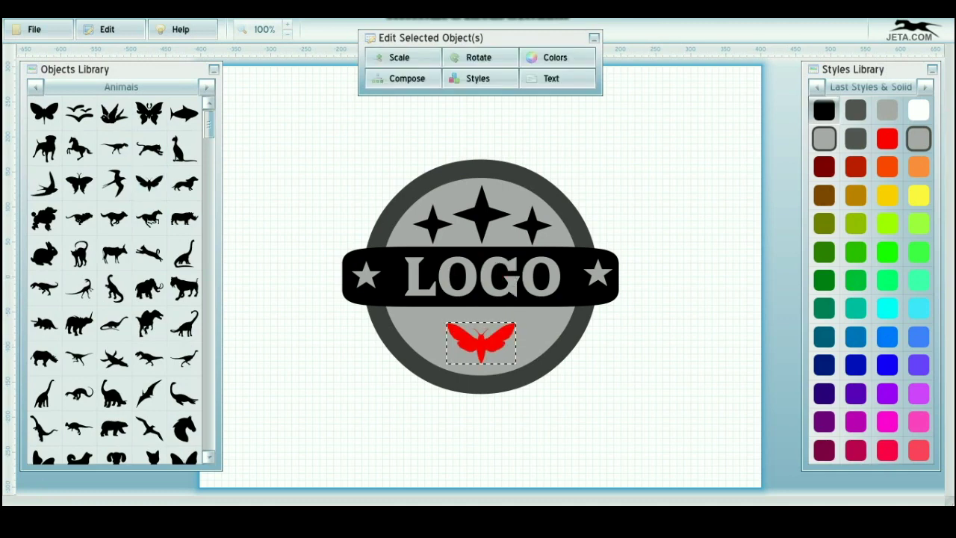
pyautogui.click(824, 110)
# - Try dinosaur, horse-head, cat, bull, rearing-horse and gazelle silhouettes, then remove the gazelle
pyautogui.click(113, 323)
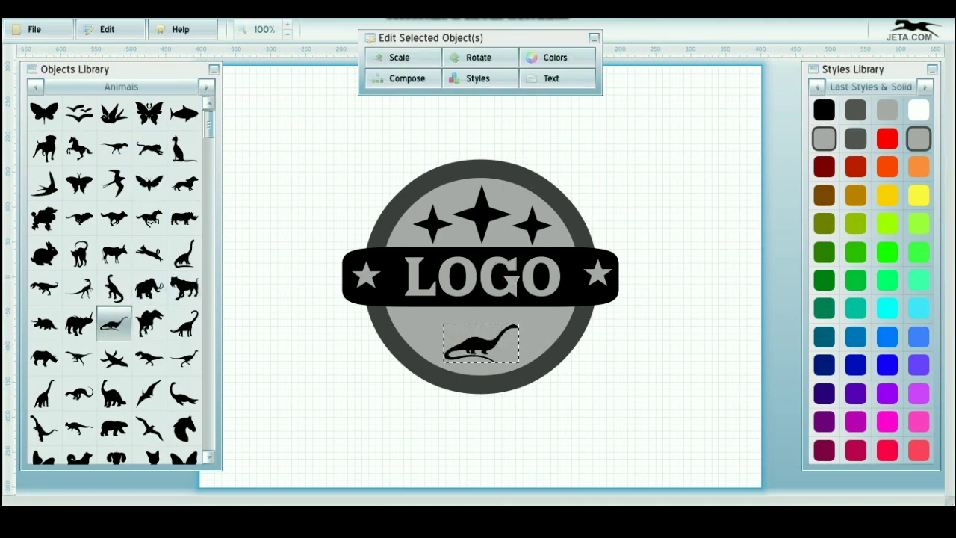
pyautogui.click(184, 426)
pyautogui.scroll(-2, 150, 415)
pyautogui.scroll(-2, 149, 415)
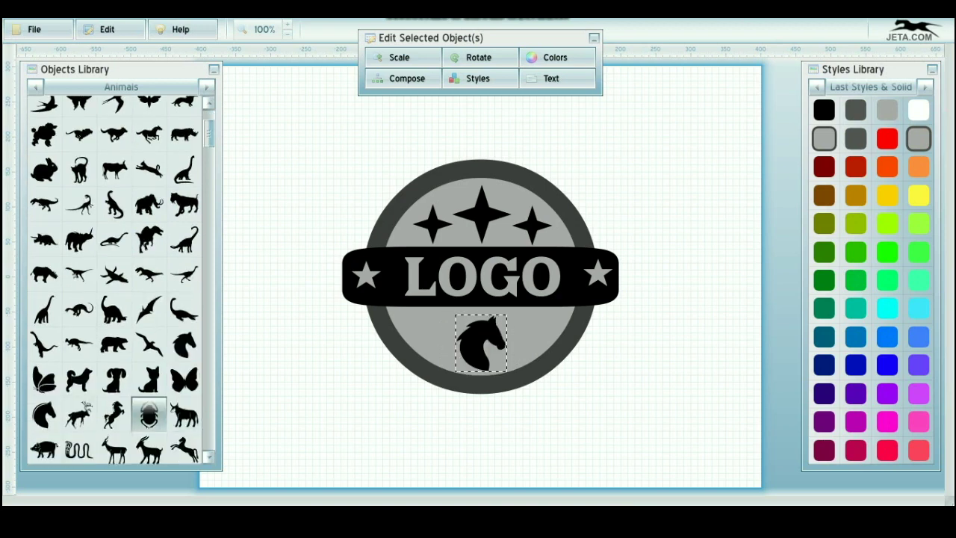
pyautogui.click(149, 379)
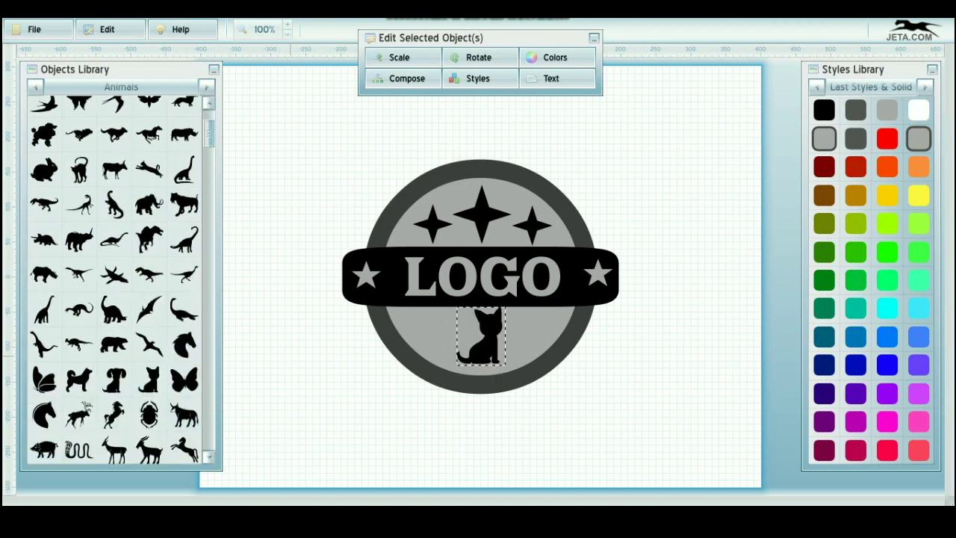
pyautogui.click(184, 409)
pyautogui.scroll(-1, 183, 409)
pyautogui.click(113, 392)
pyautogui.click(114, 427)
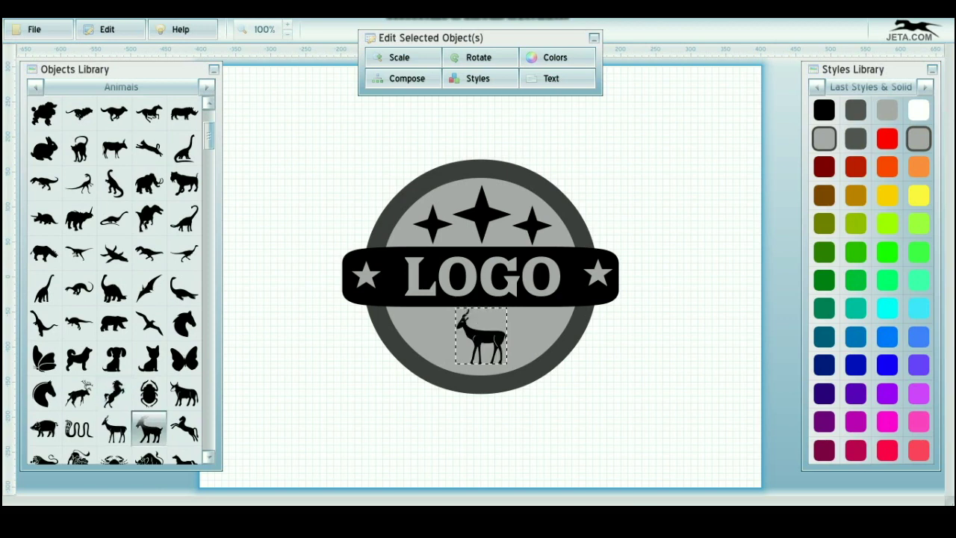
pyautogui.rightClick(495, 335)
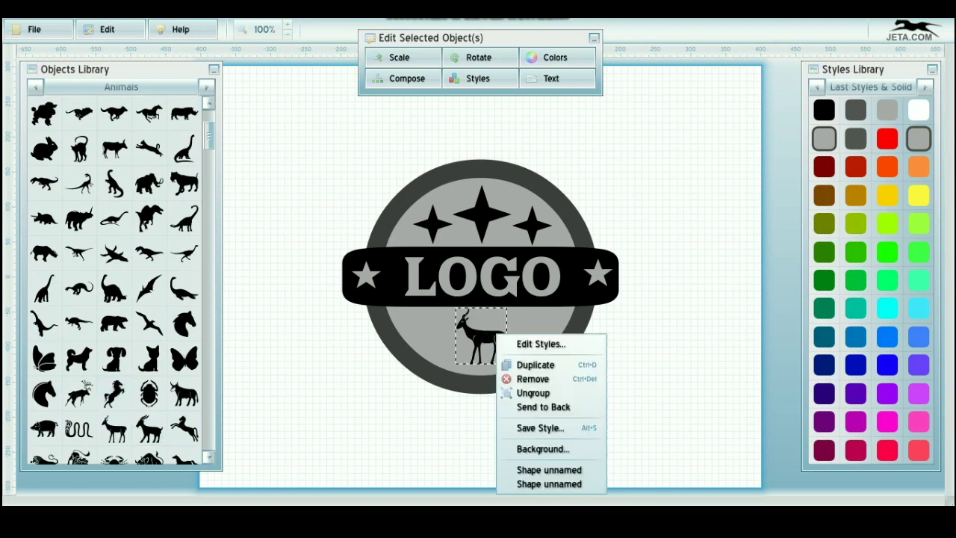
pyautogui.click(533, 378)
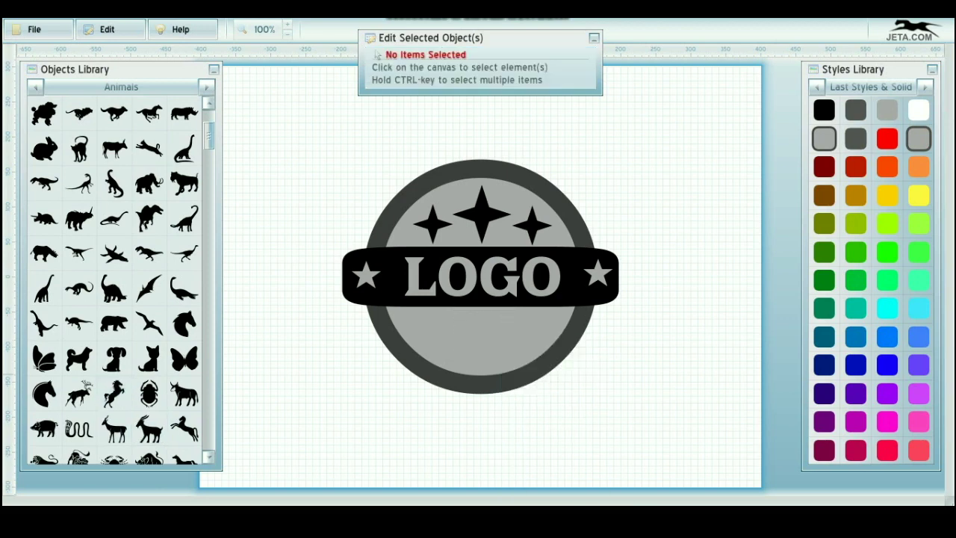